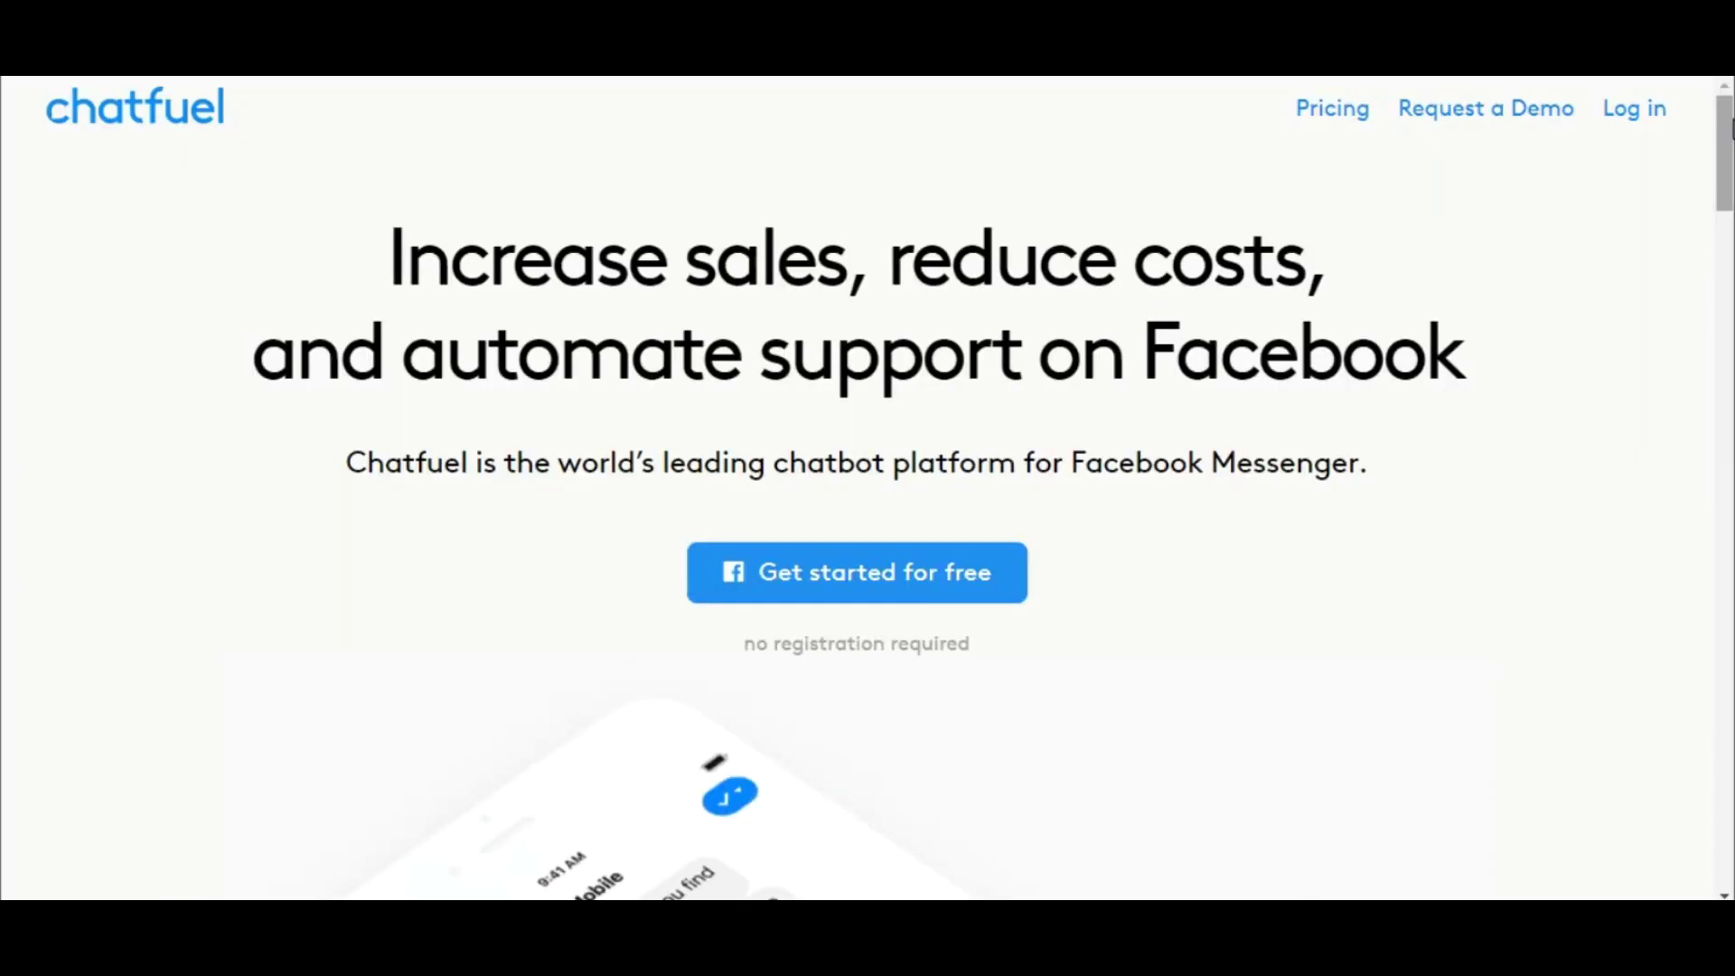
- Scroll down through the brand bot examples on the Chatfuel homepage
scroll(1730, 129, "down", 5)
scroll(868, 488, "down", 8)
scroll(868, 488, "down", 6)
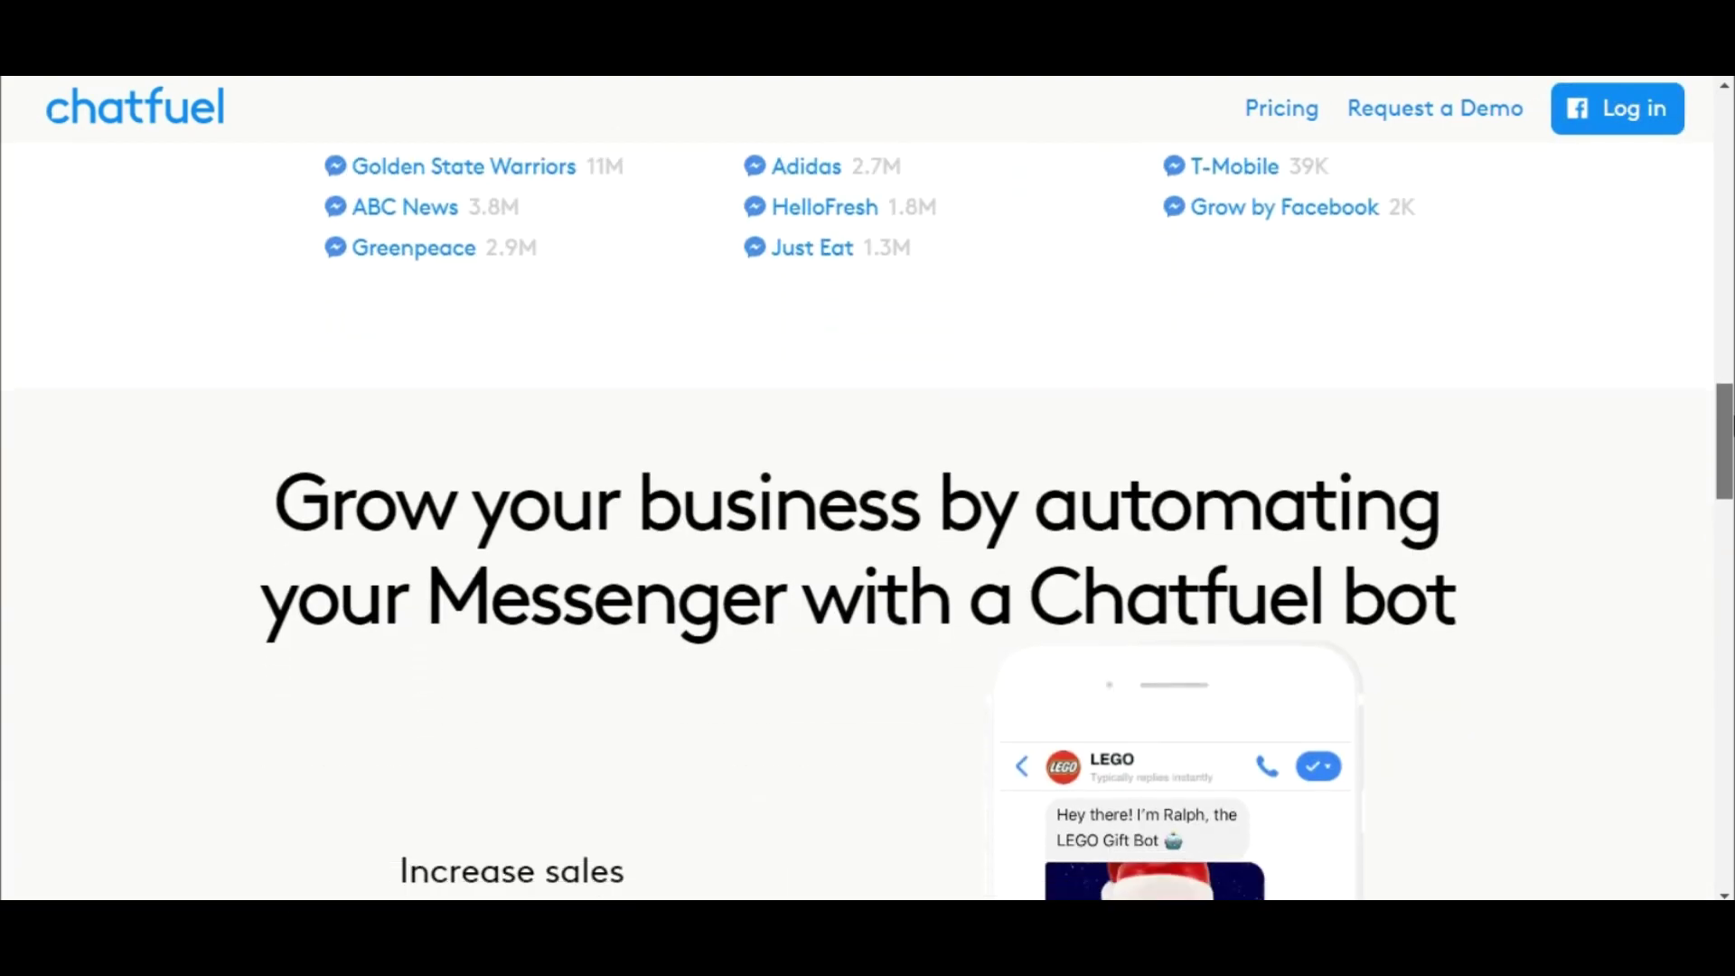
scroll(868, 488, "down", 10)
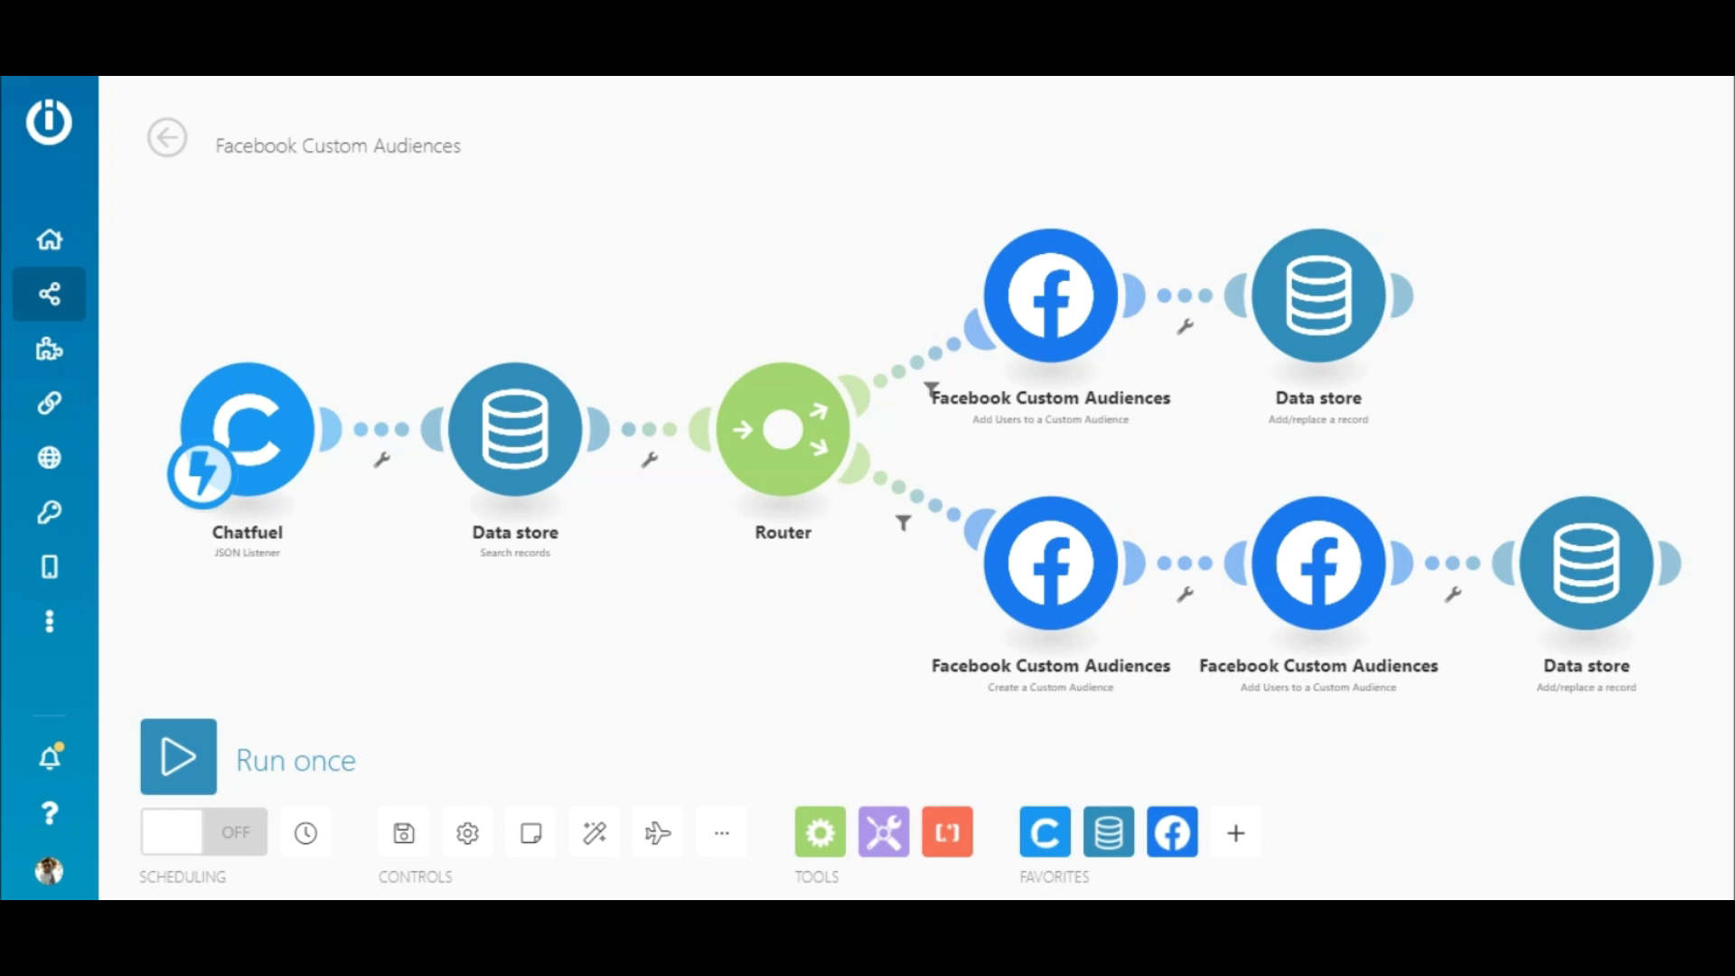
left_click(260, 412)
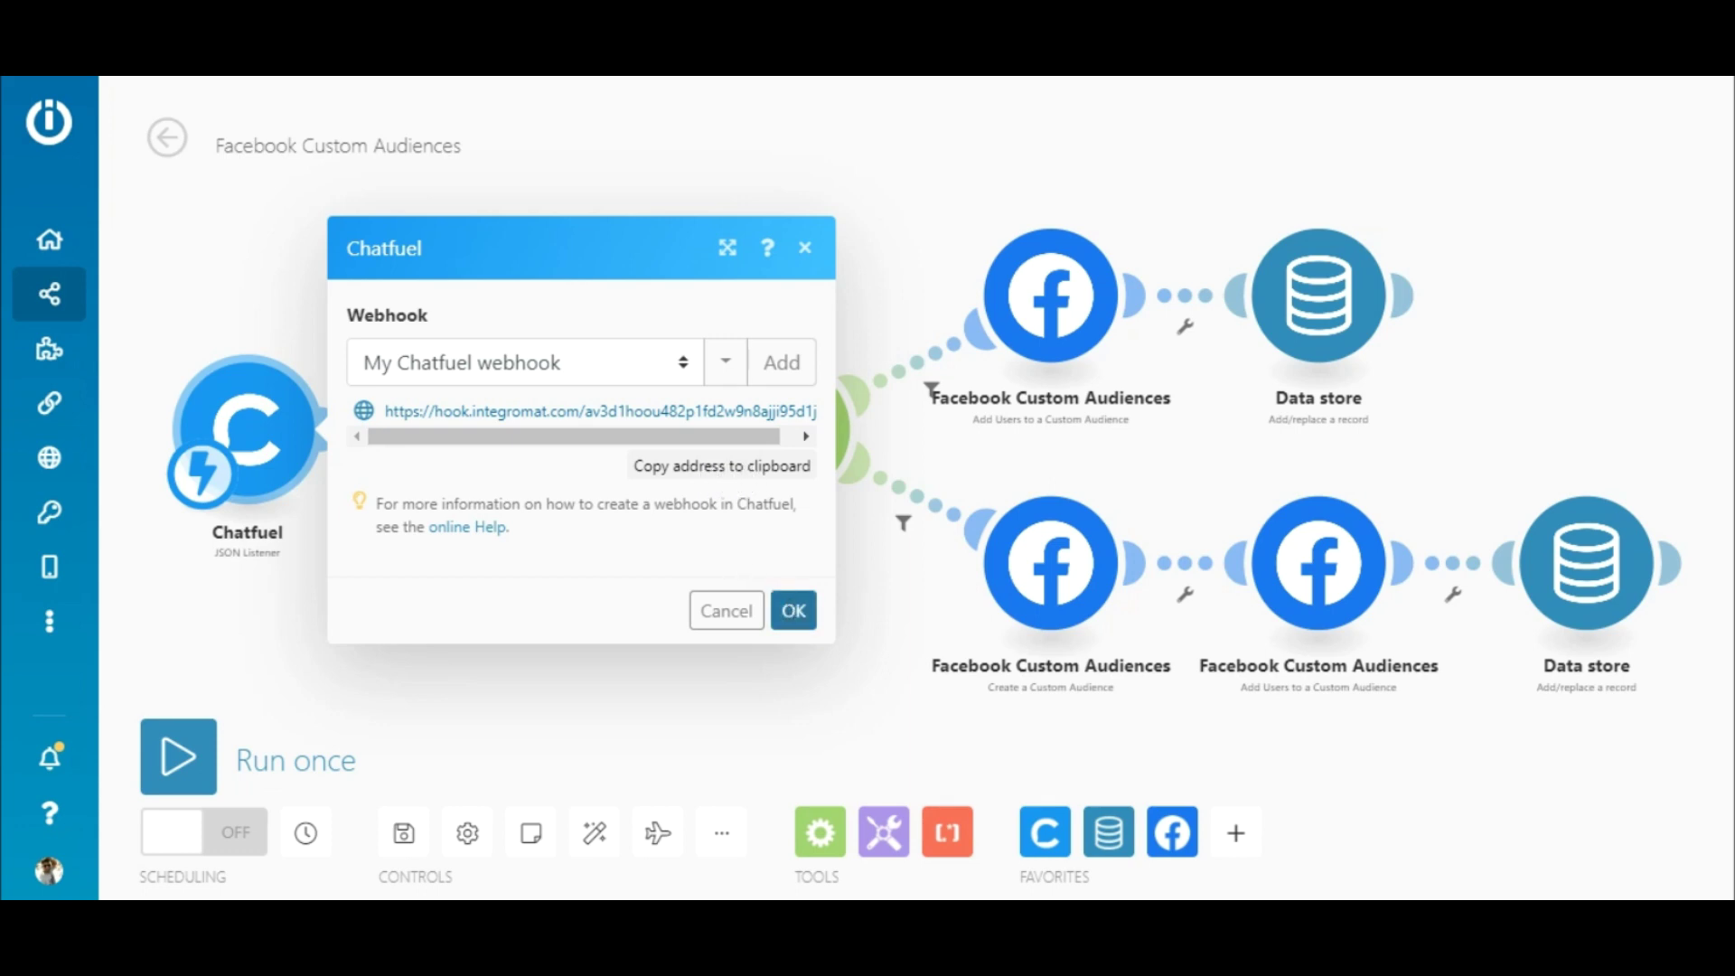
left_click(794, 611)
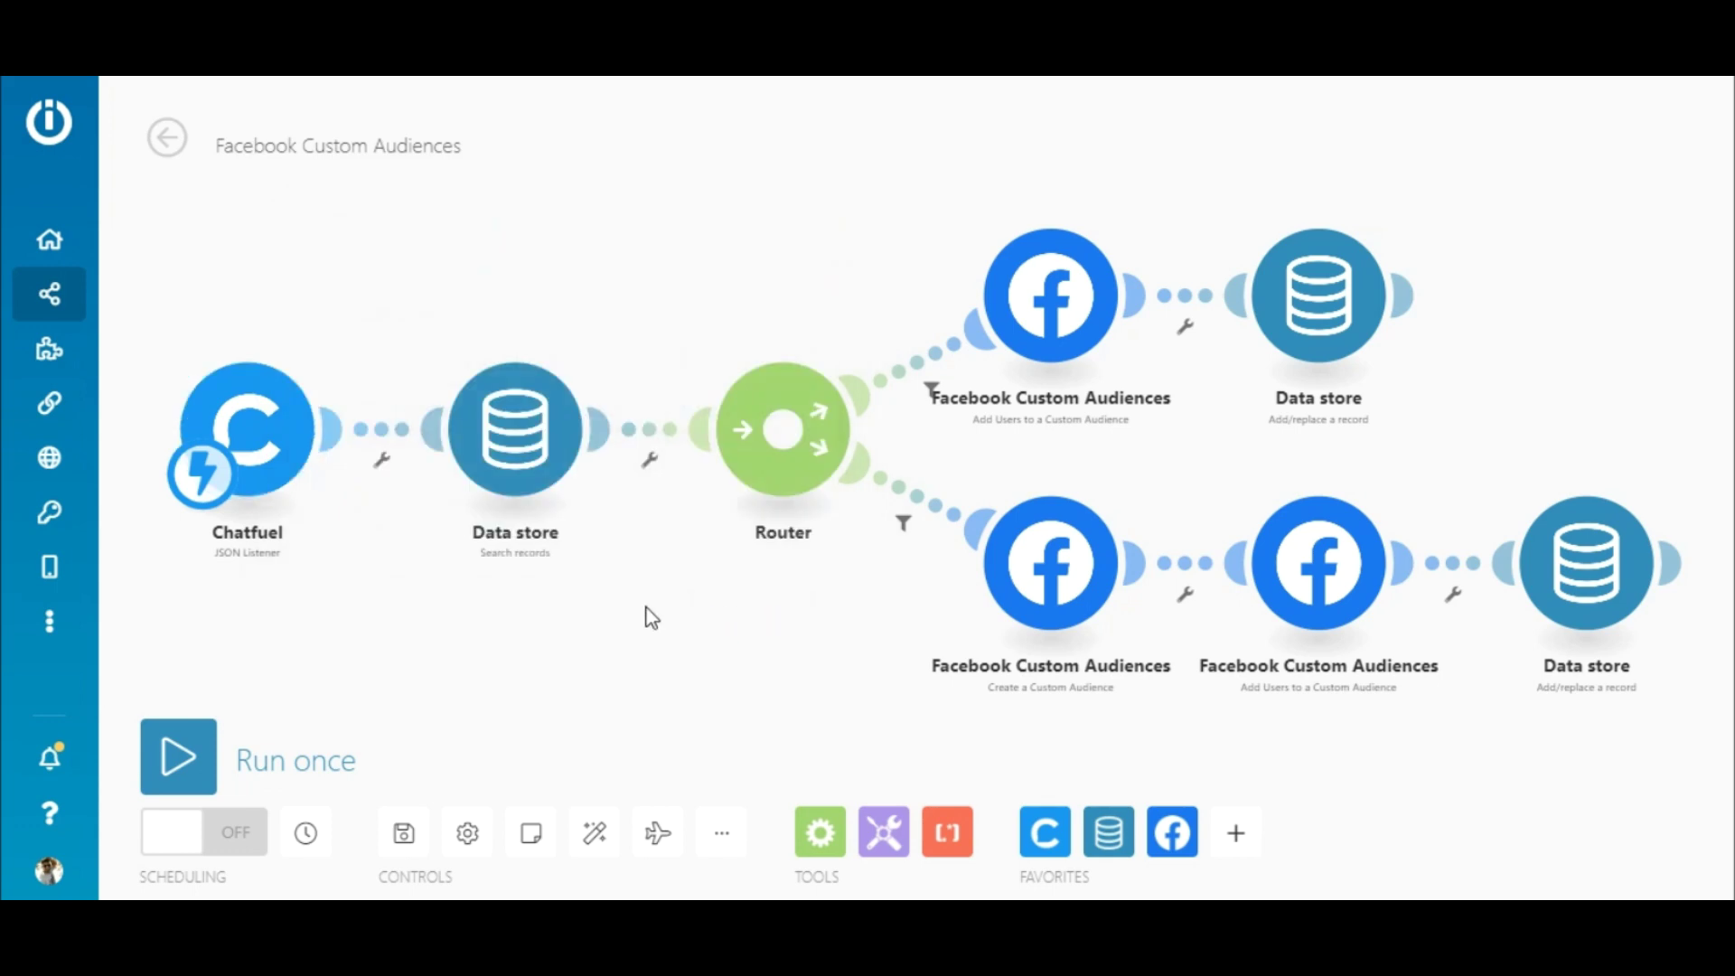
left_click(513, 440)
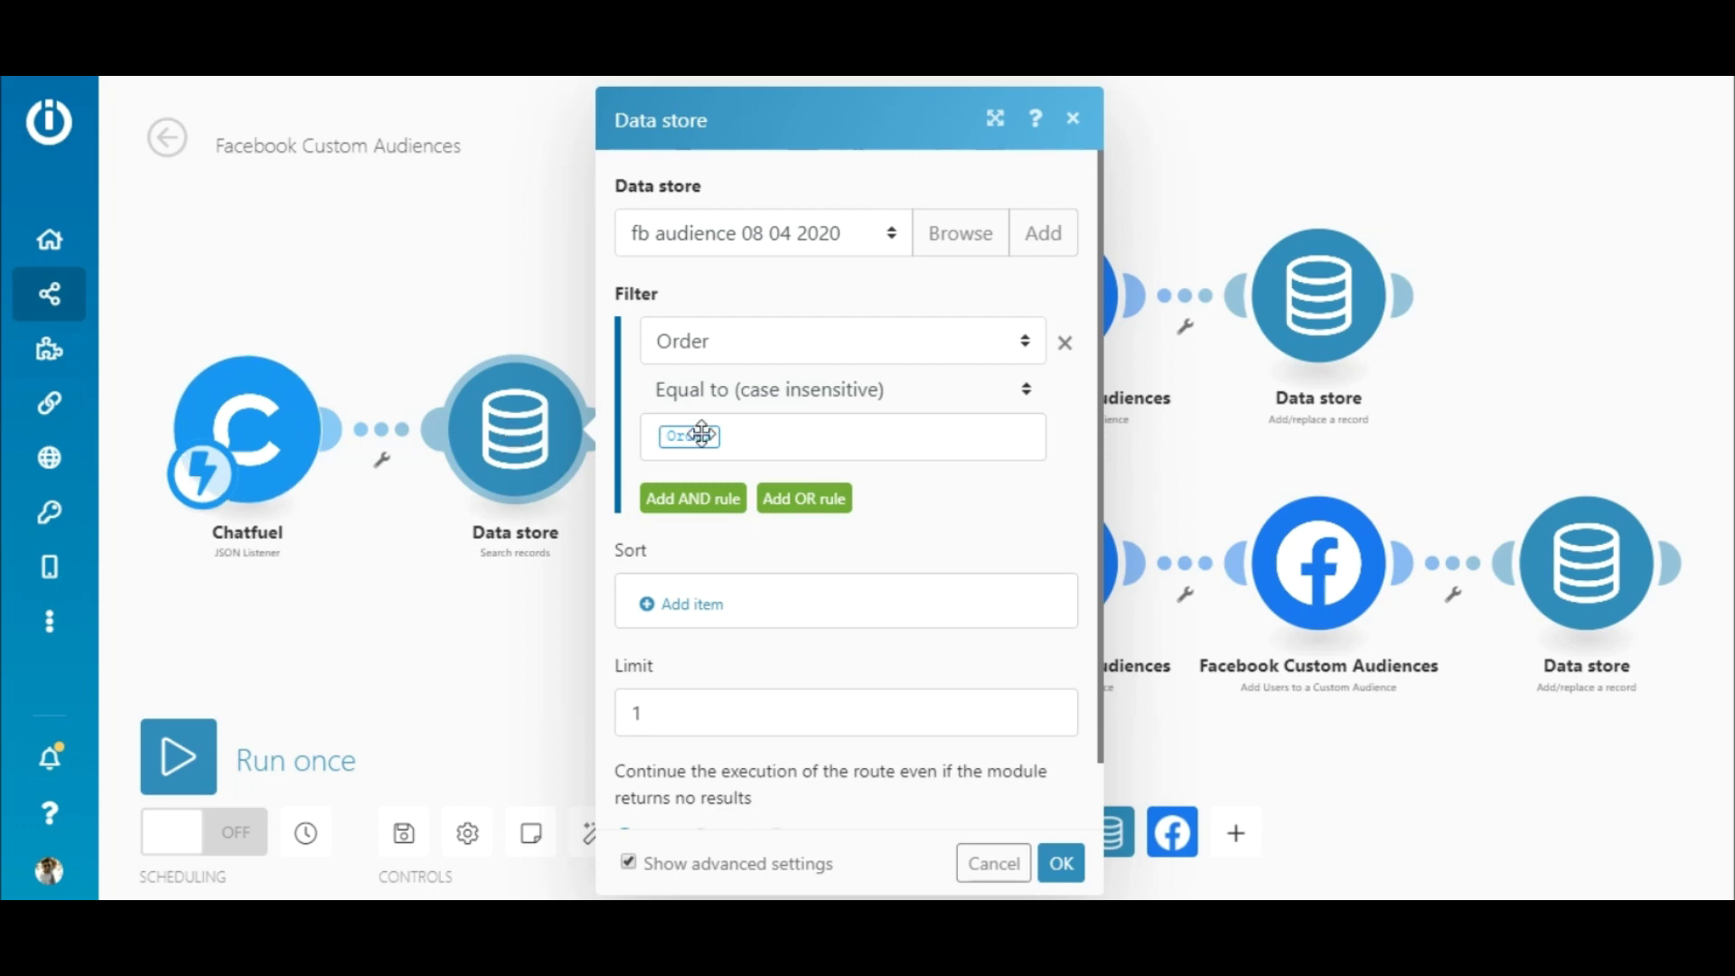
mouse_move(691, 436)
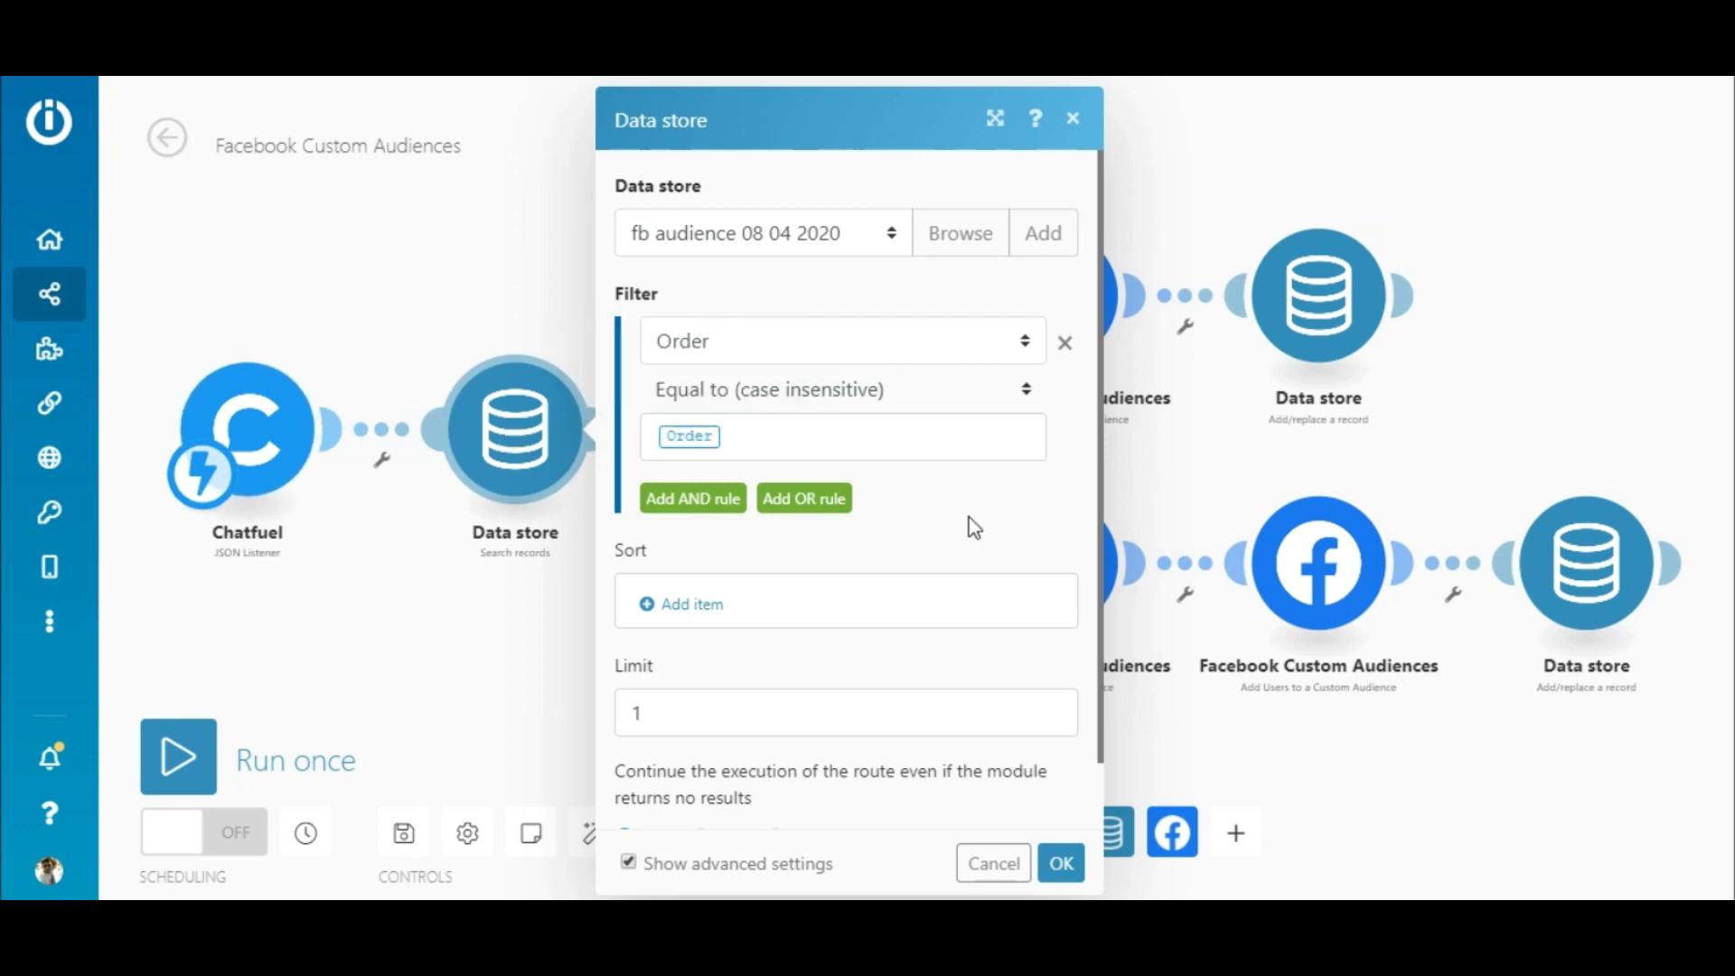
left_click(1060, 864)
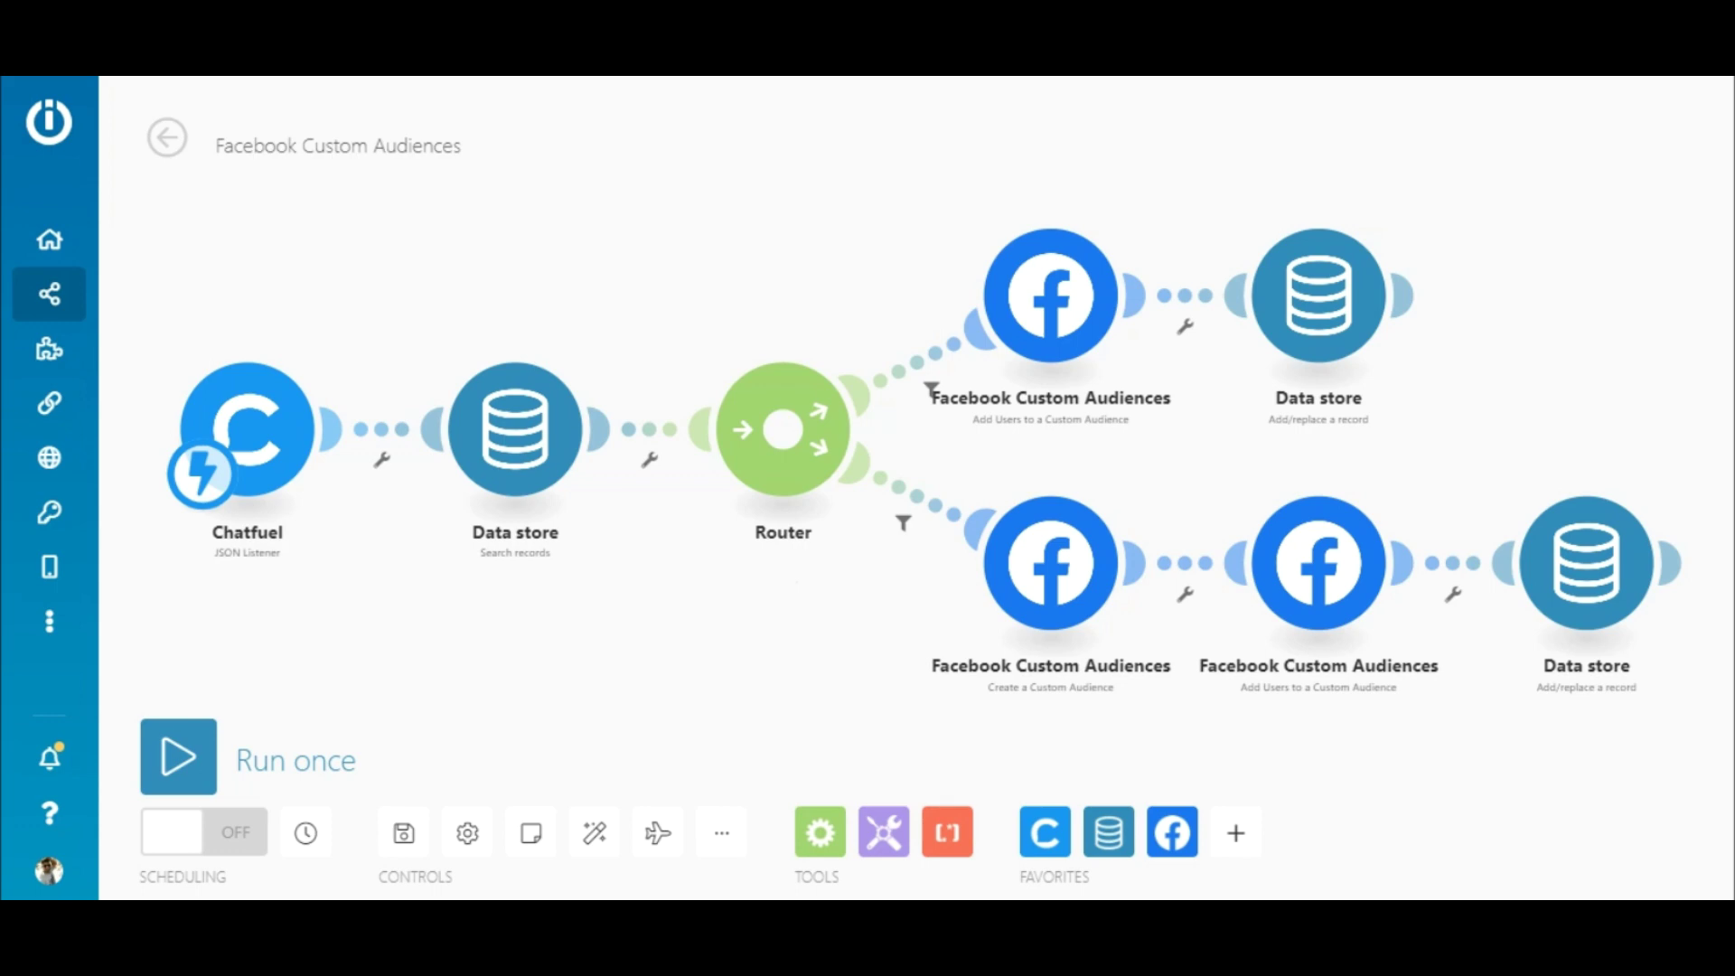
left_click(921, 511)
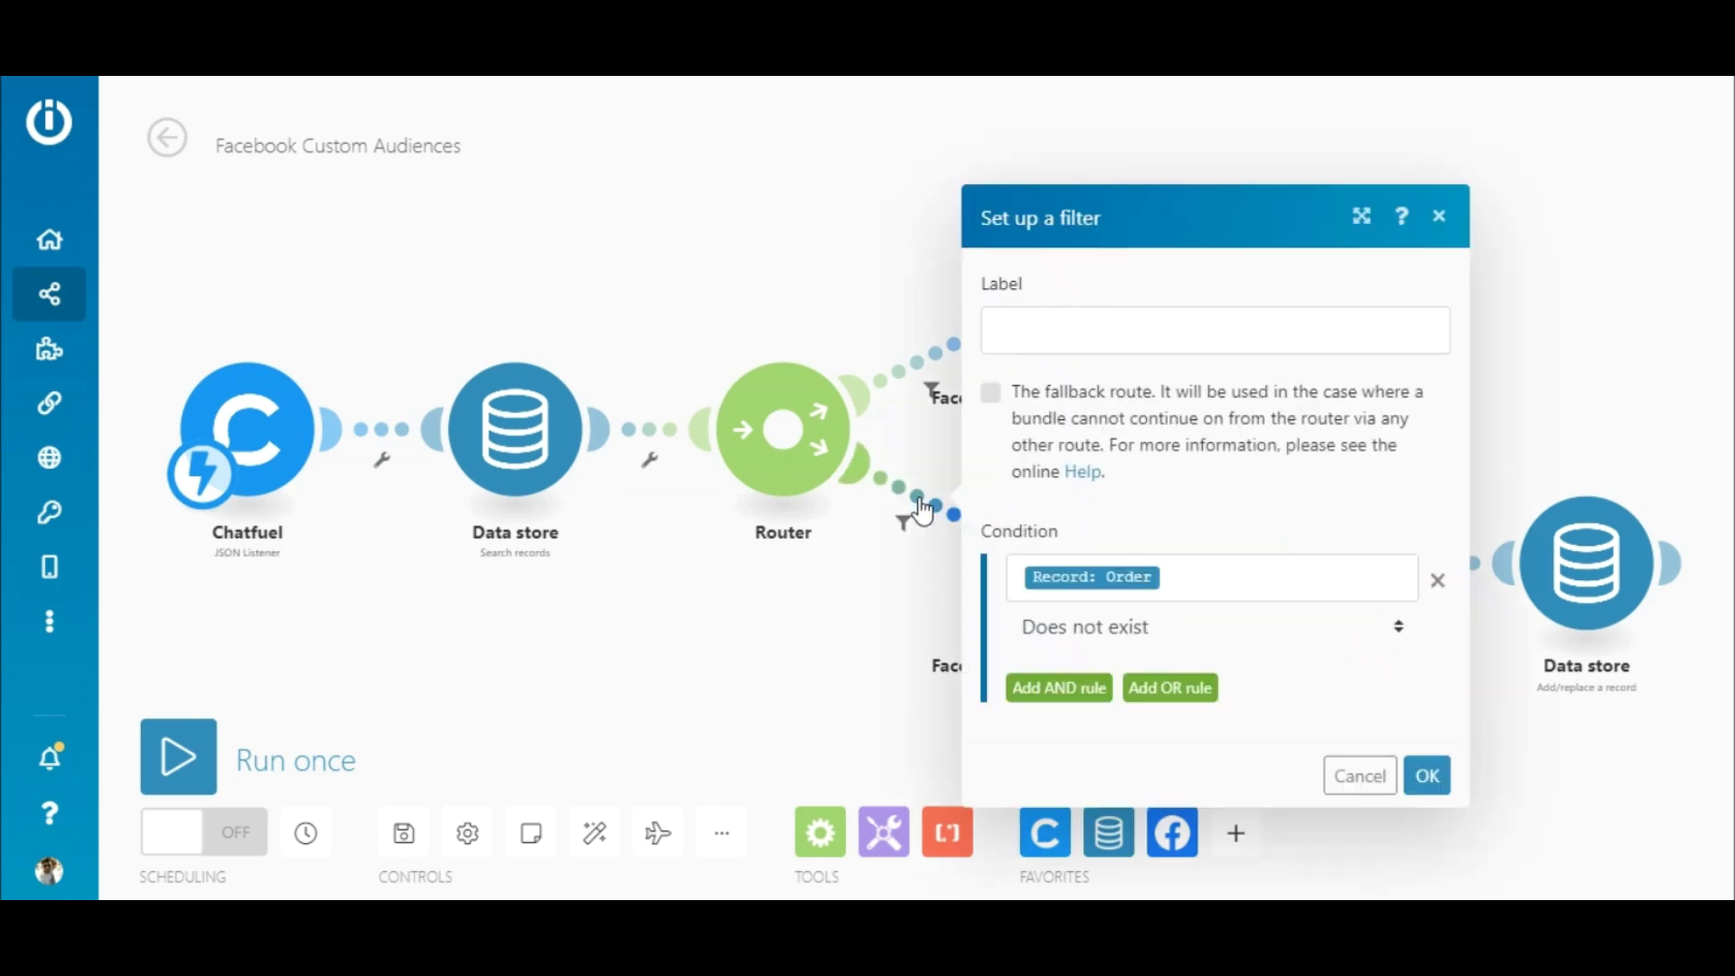
left_click(1426, 775)
left_click(1039, 589)
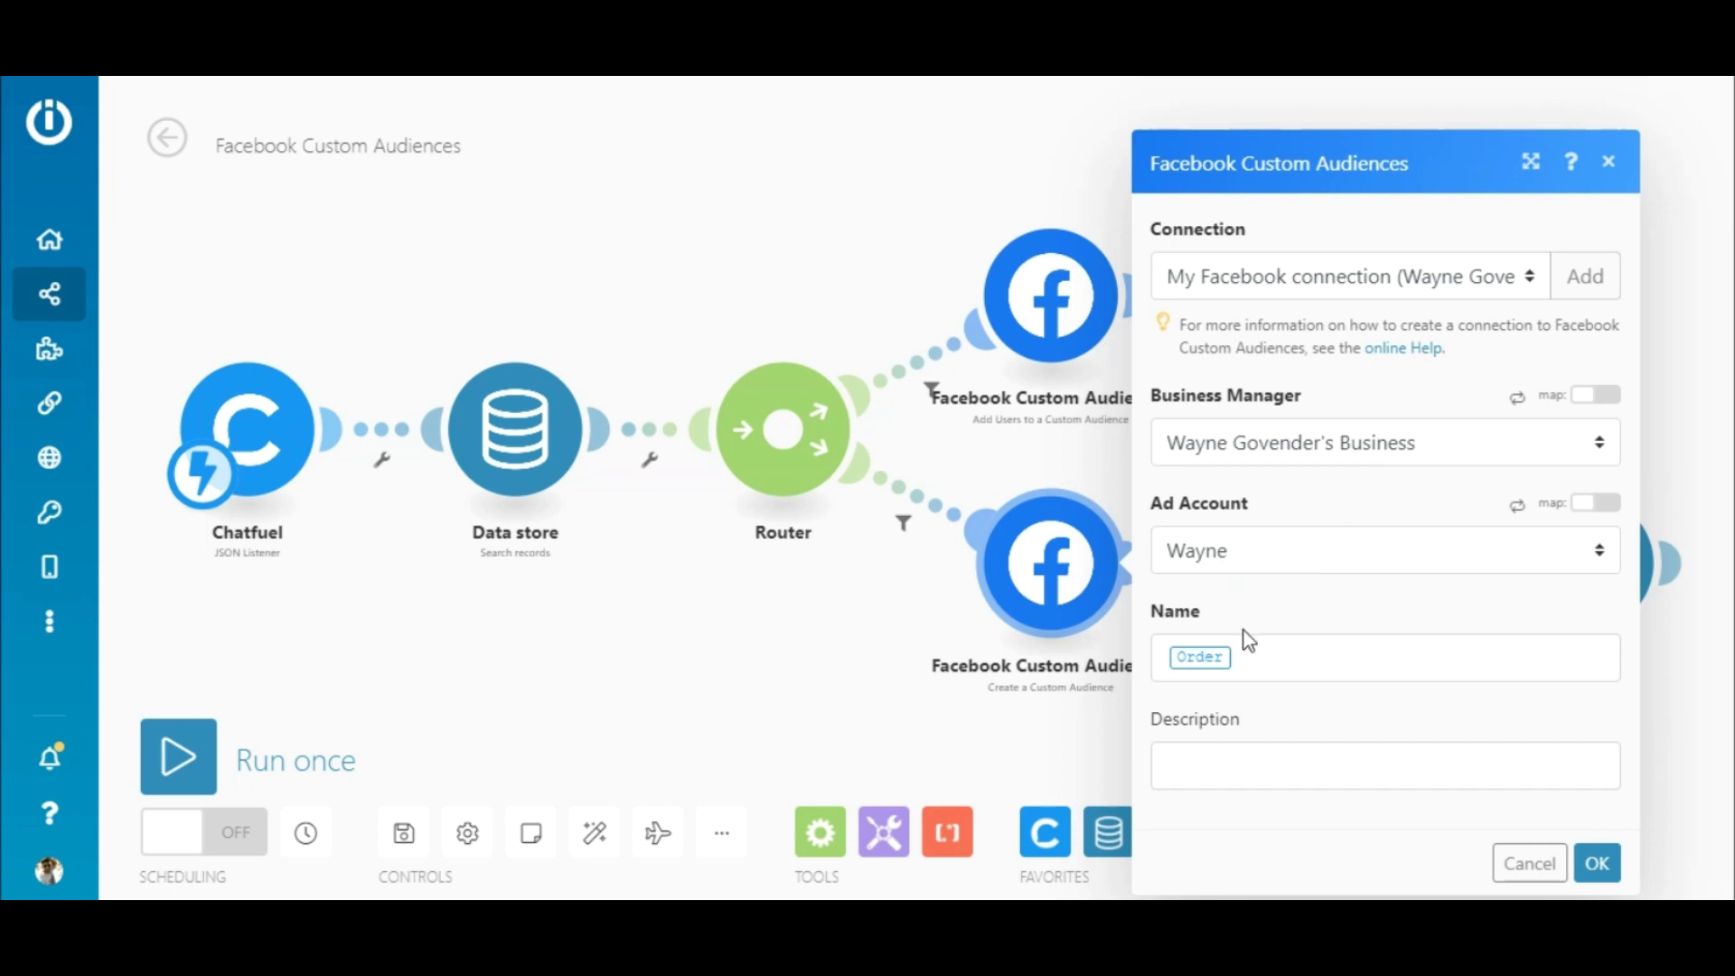
left_click(1250, 661)
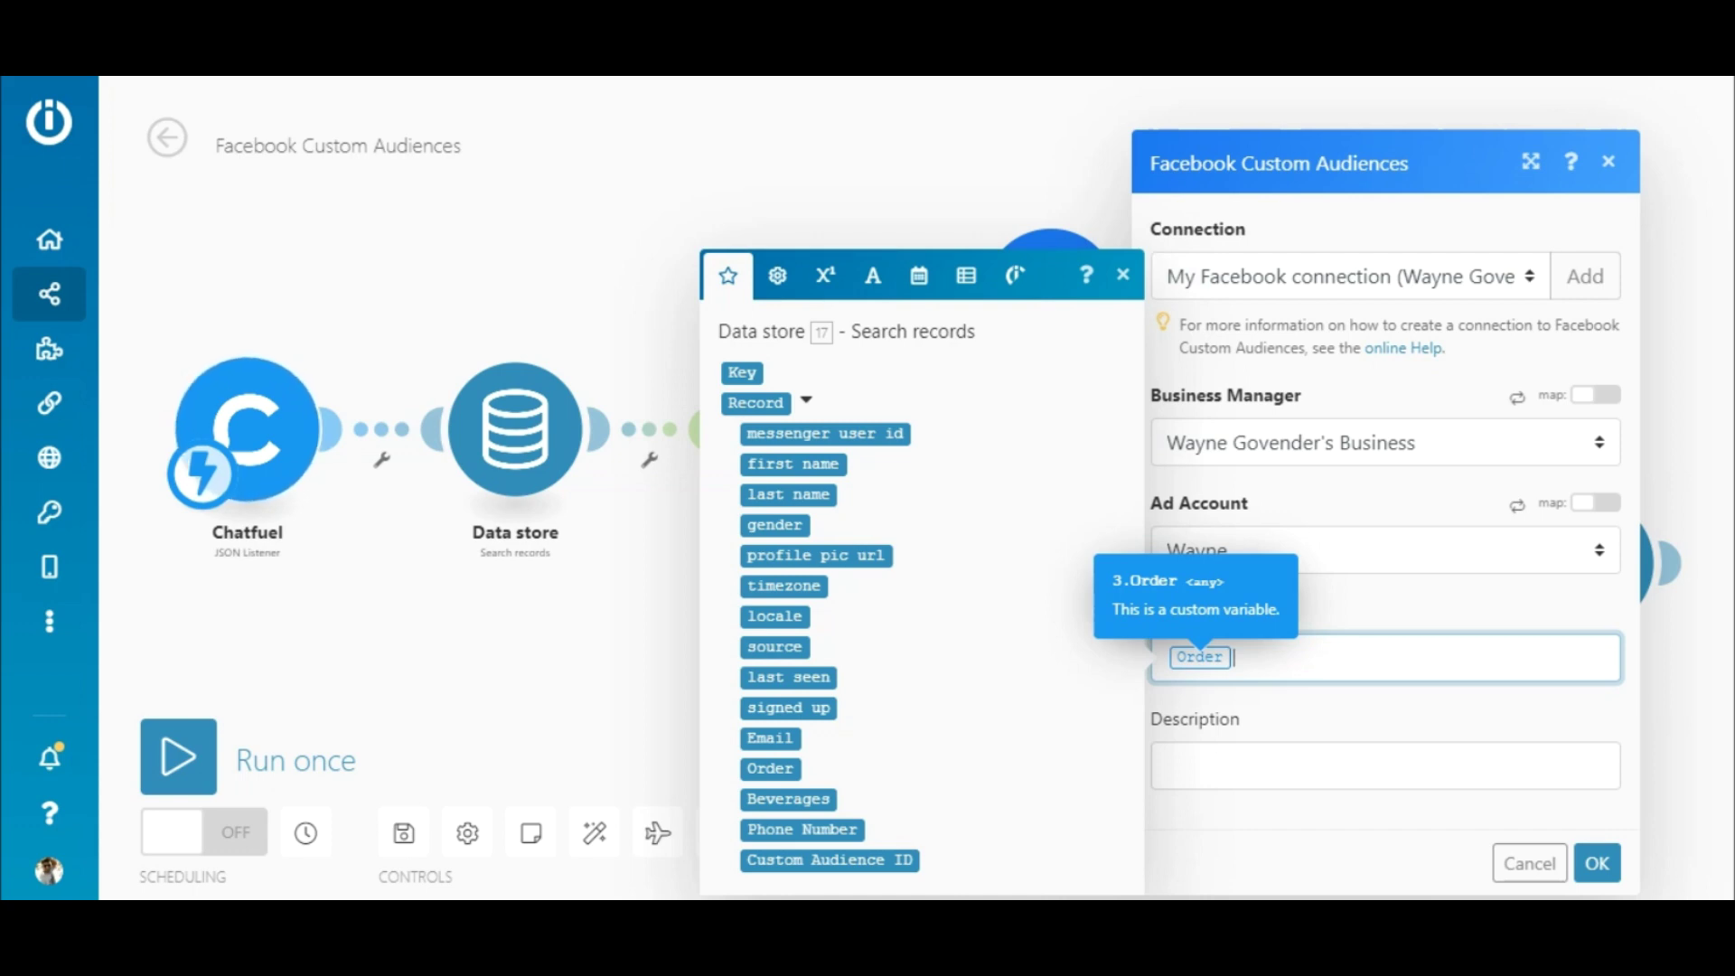
left_click(1305, 654)
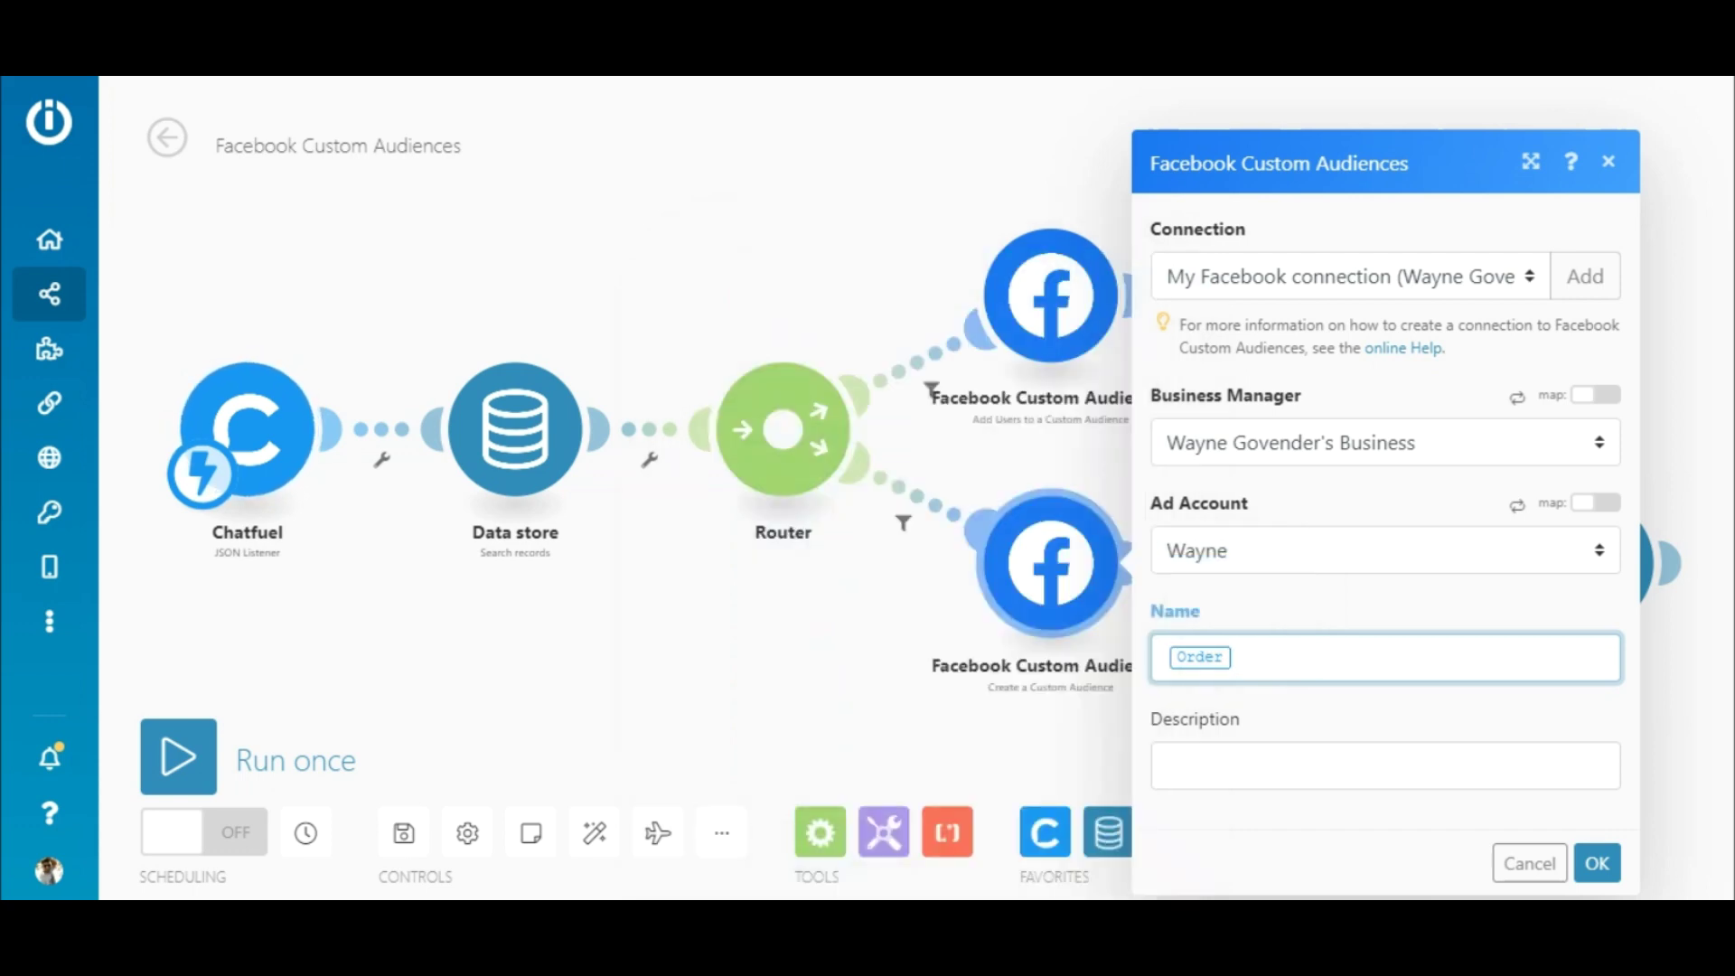
left_click(1598, 866)
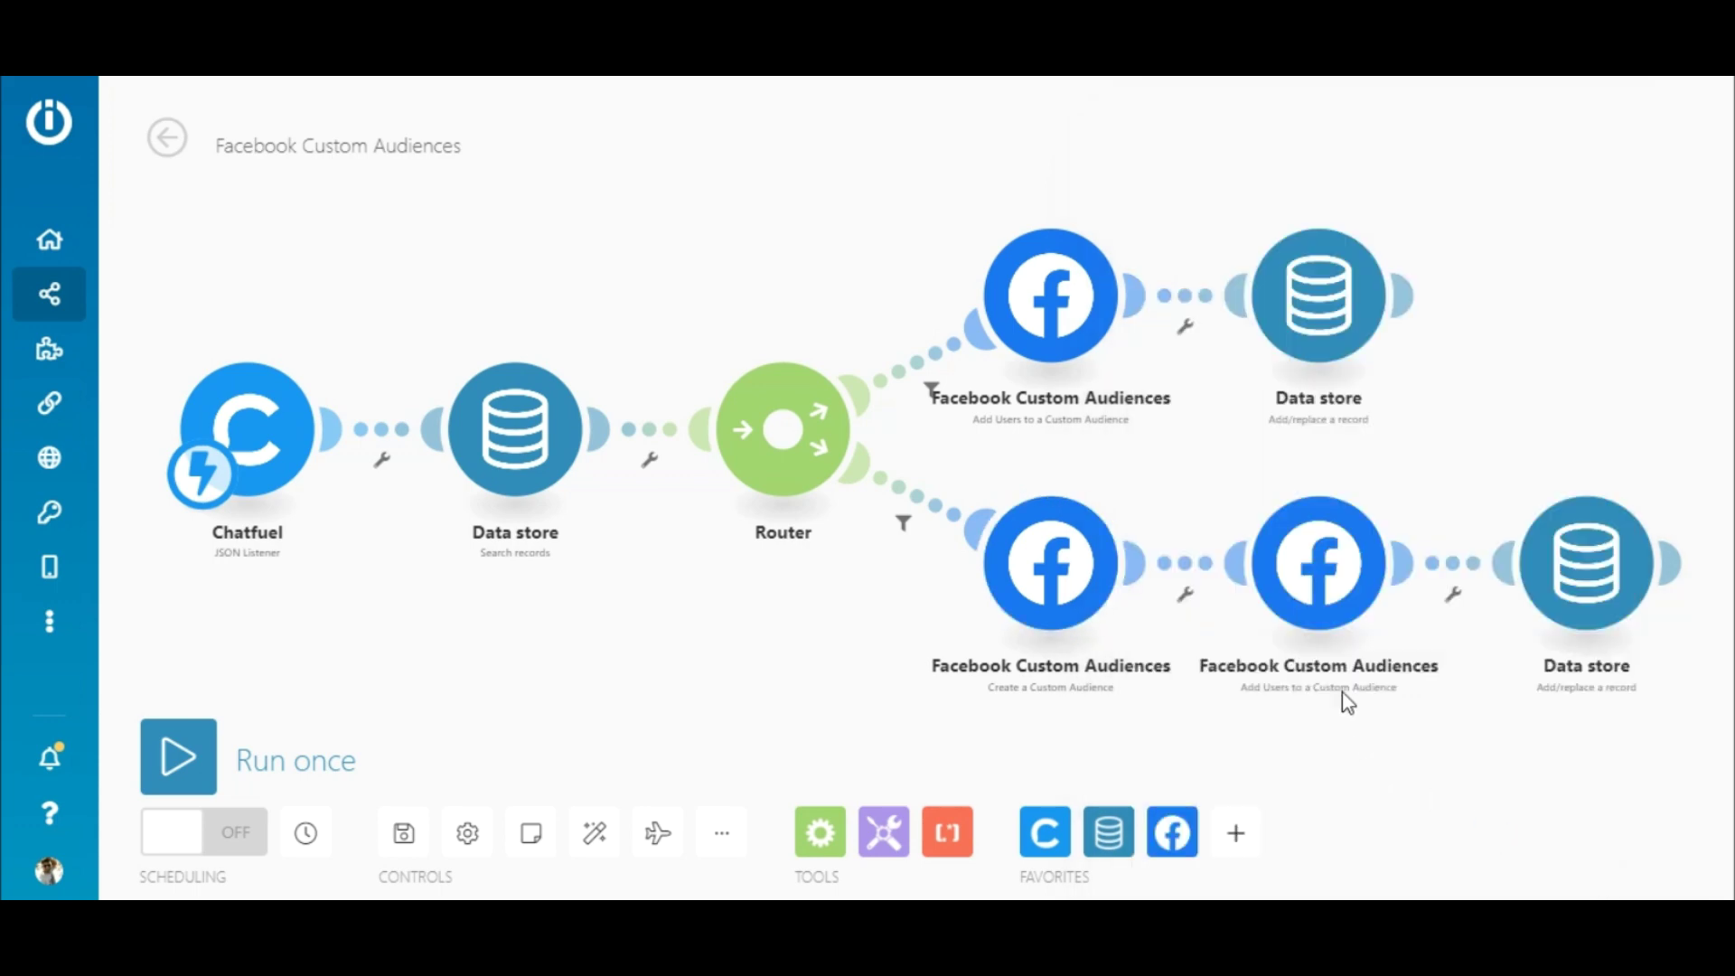
left_click(1321, 581)
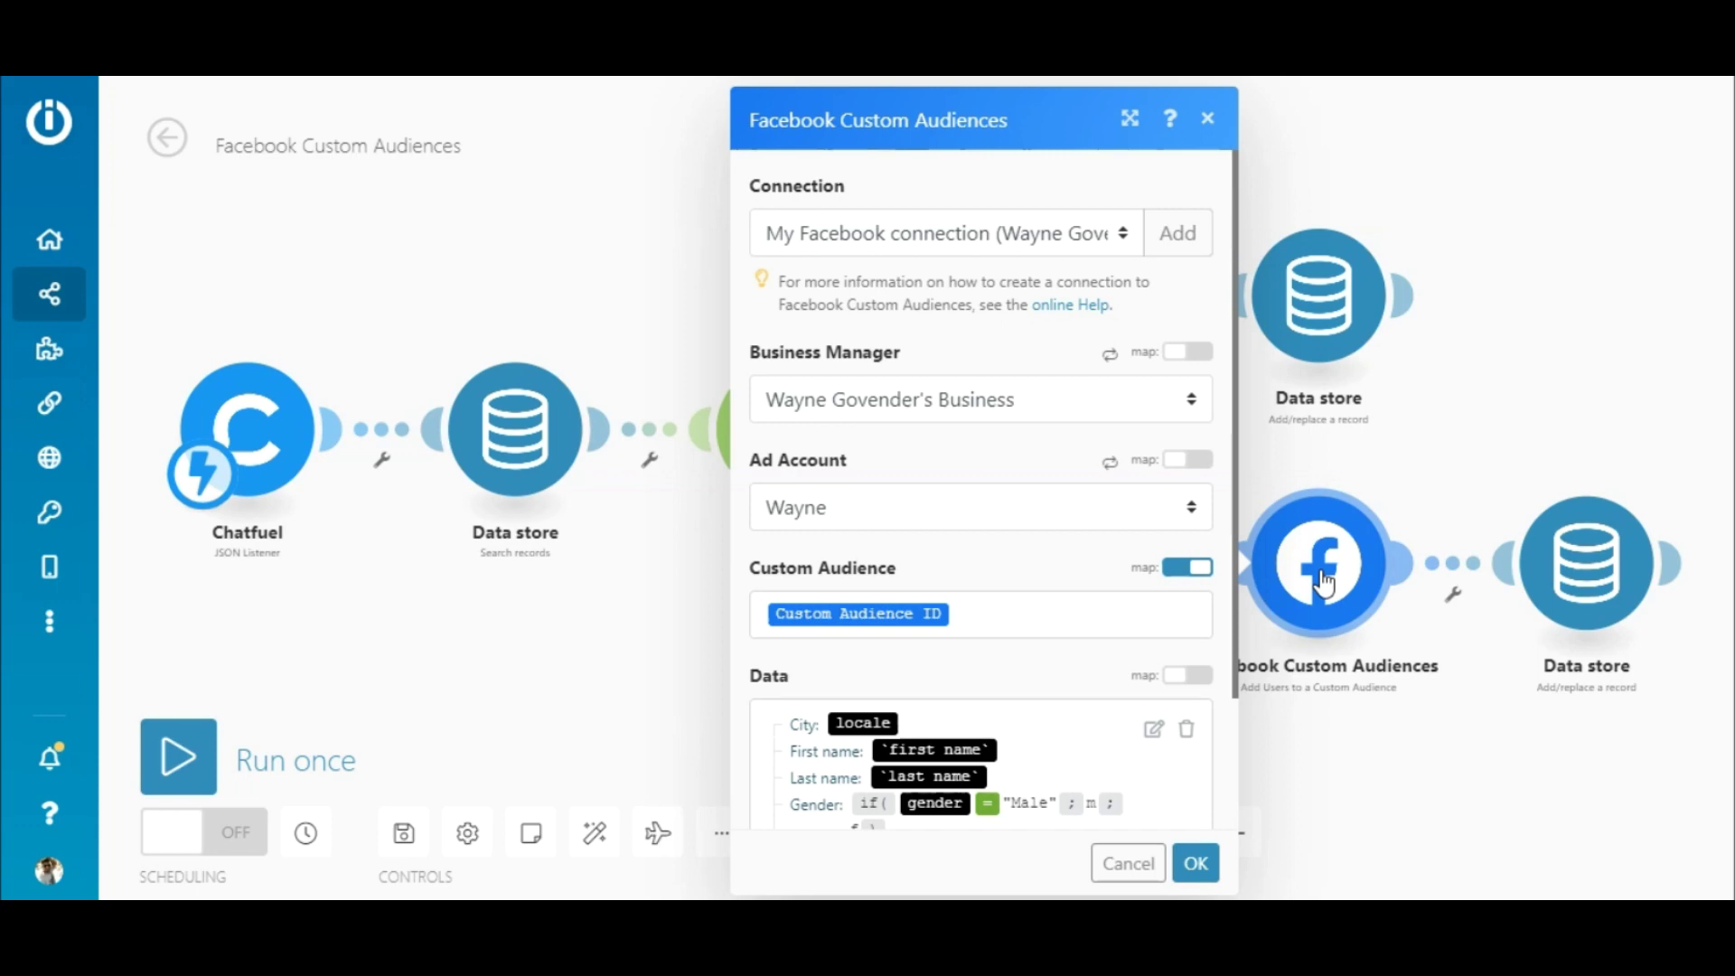
left_click(979, 618)
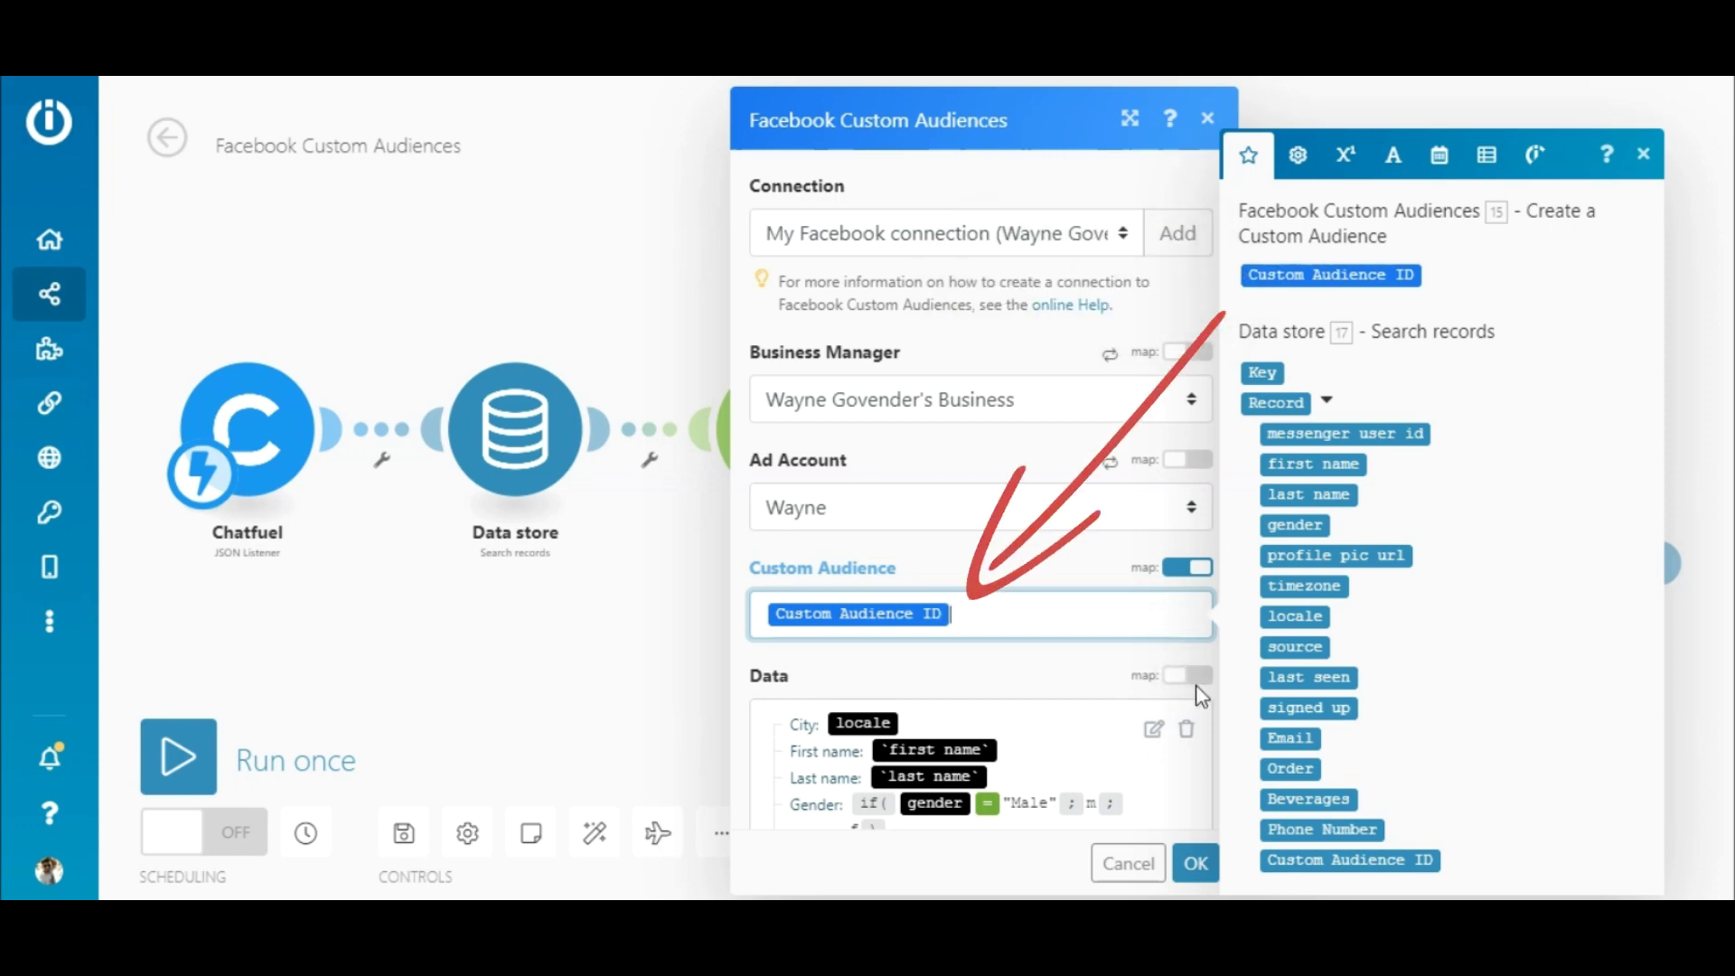
left_click(1160, 746)
left_click(1153, 730)
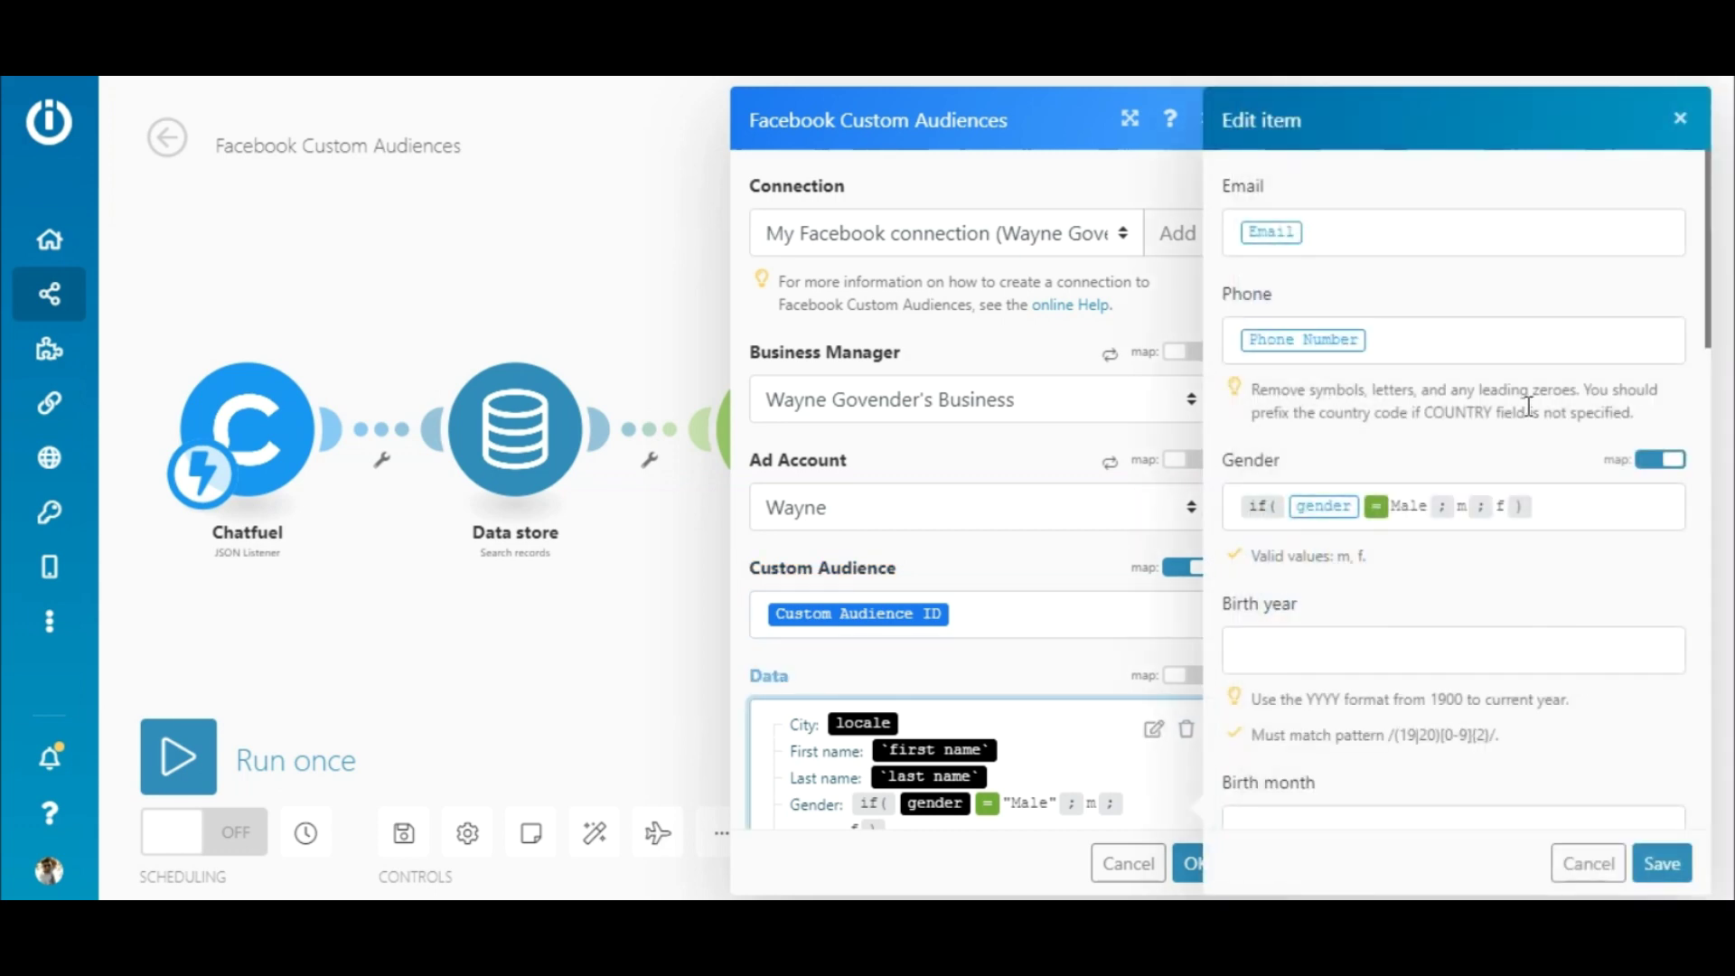
left_click_drag(1714, 234, 1730, 731)
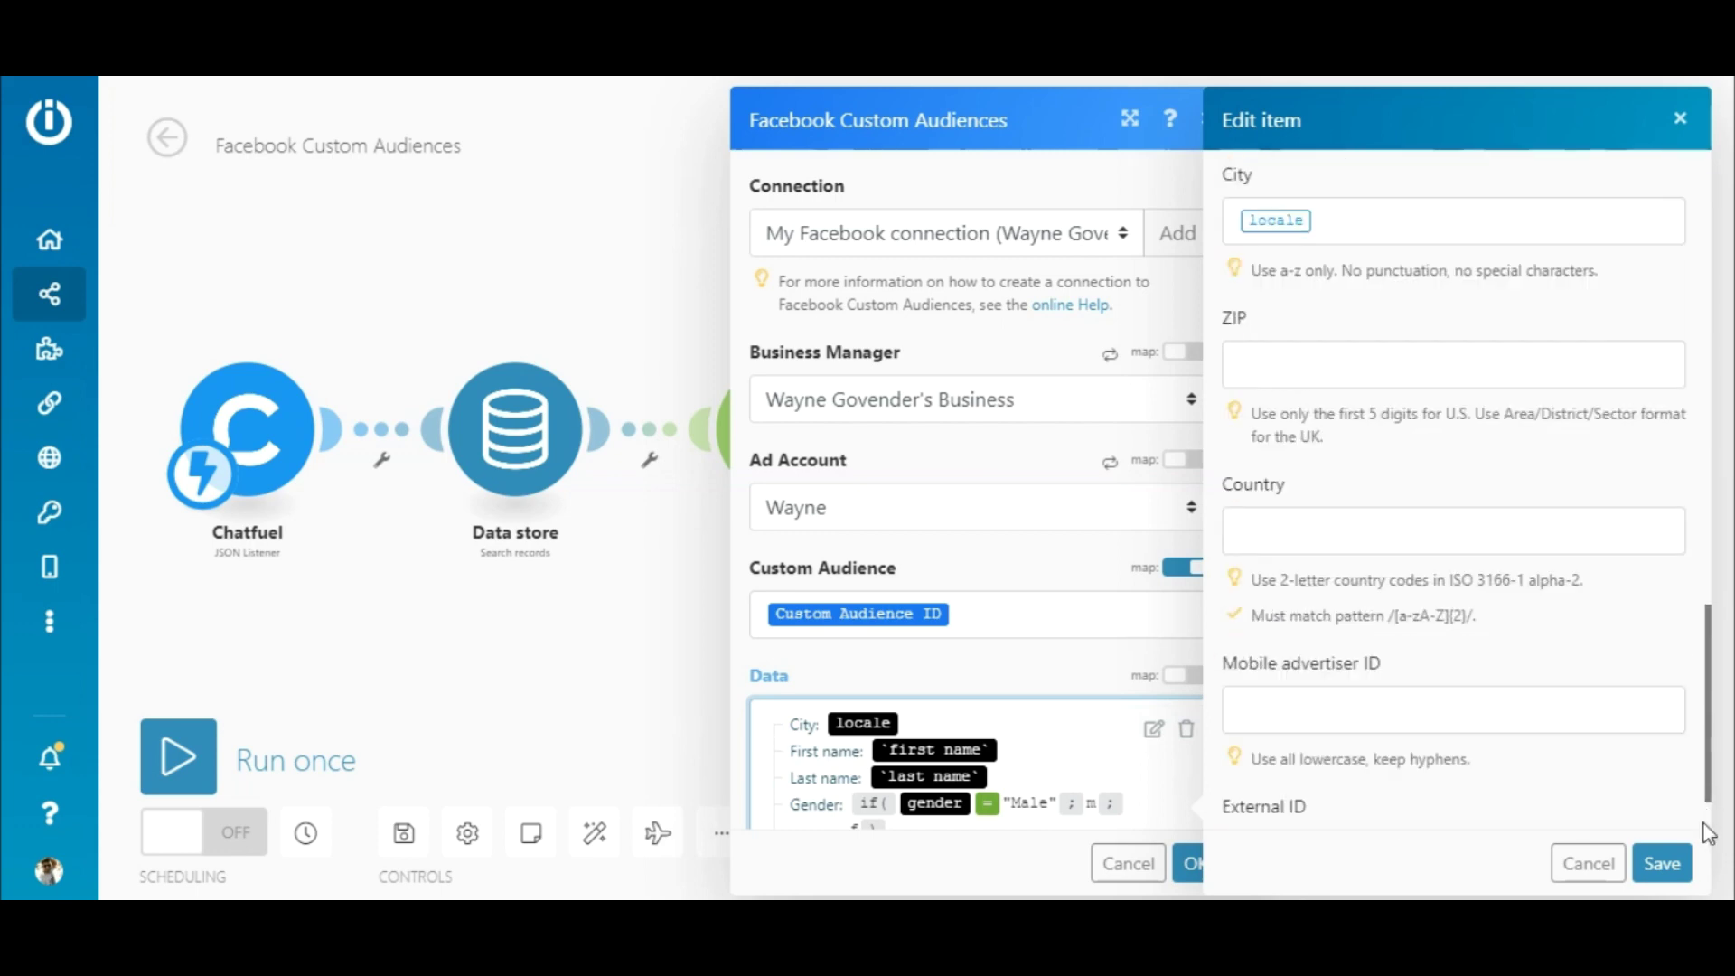
left_click(1588, 863)
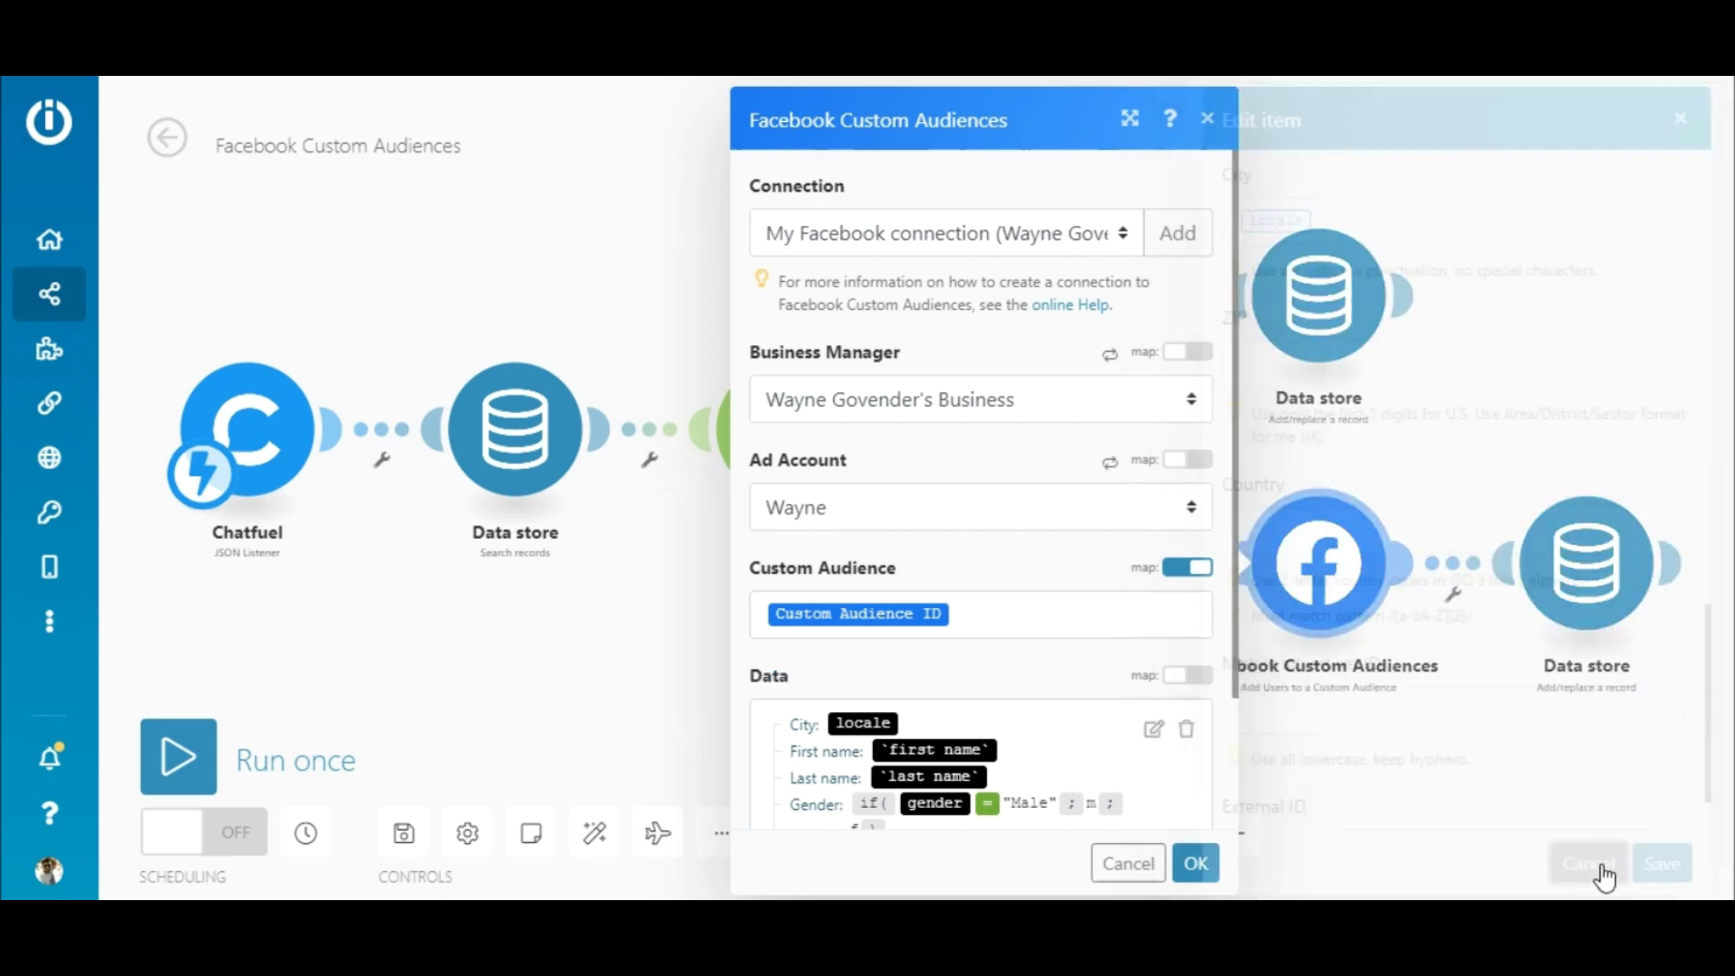
left_click(1196, 863)
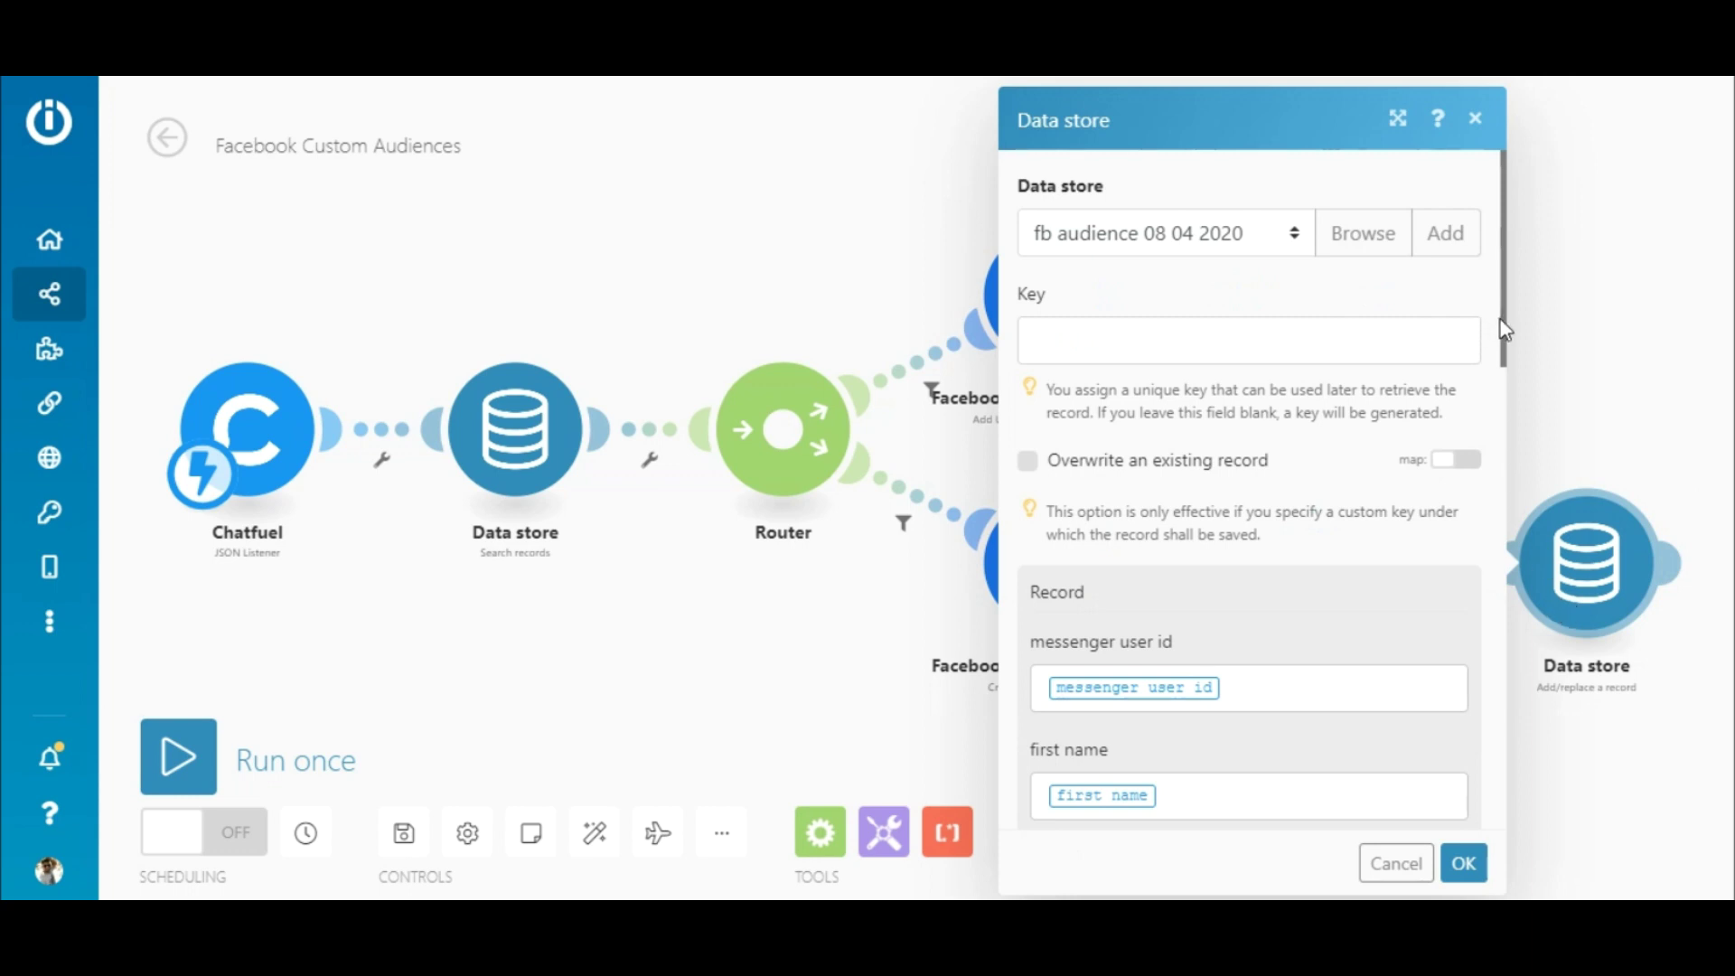
- Map the Create a Custom Audience output's Custom Audience ID into the Data store record field and confirm
left_click_drag(1505, 329, 1573, 817)
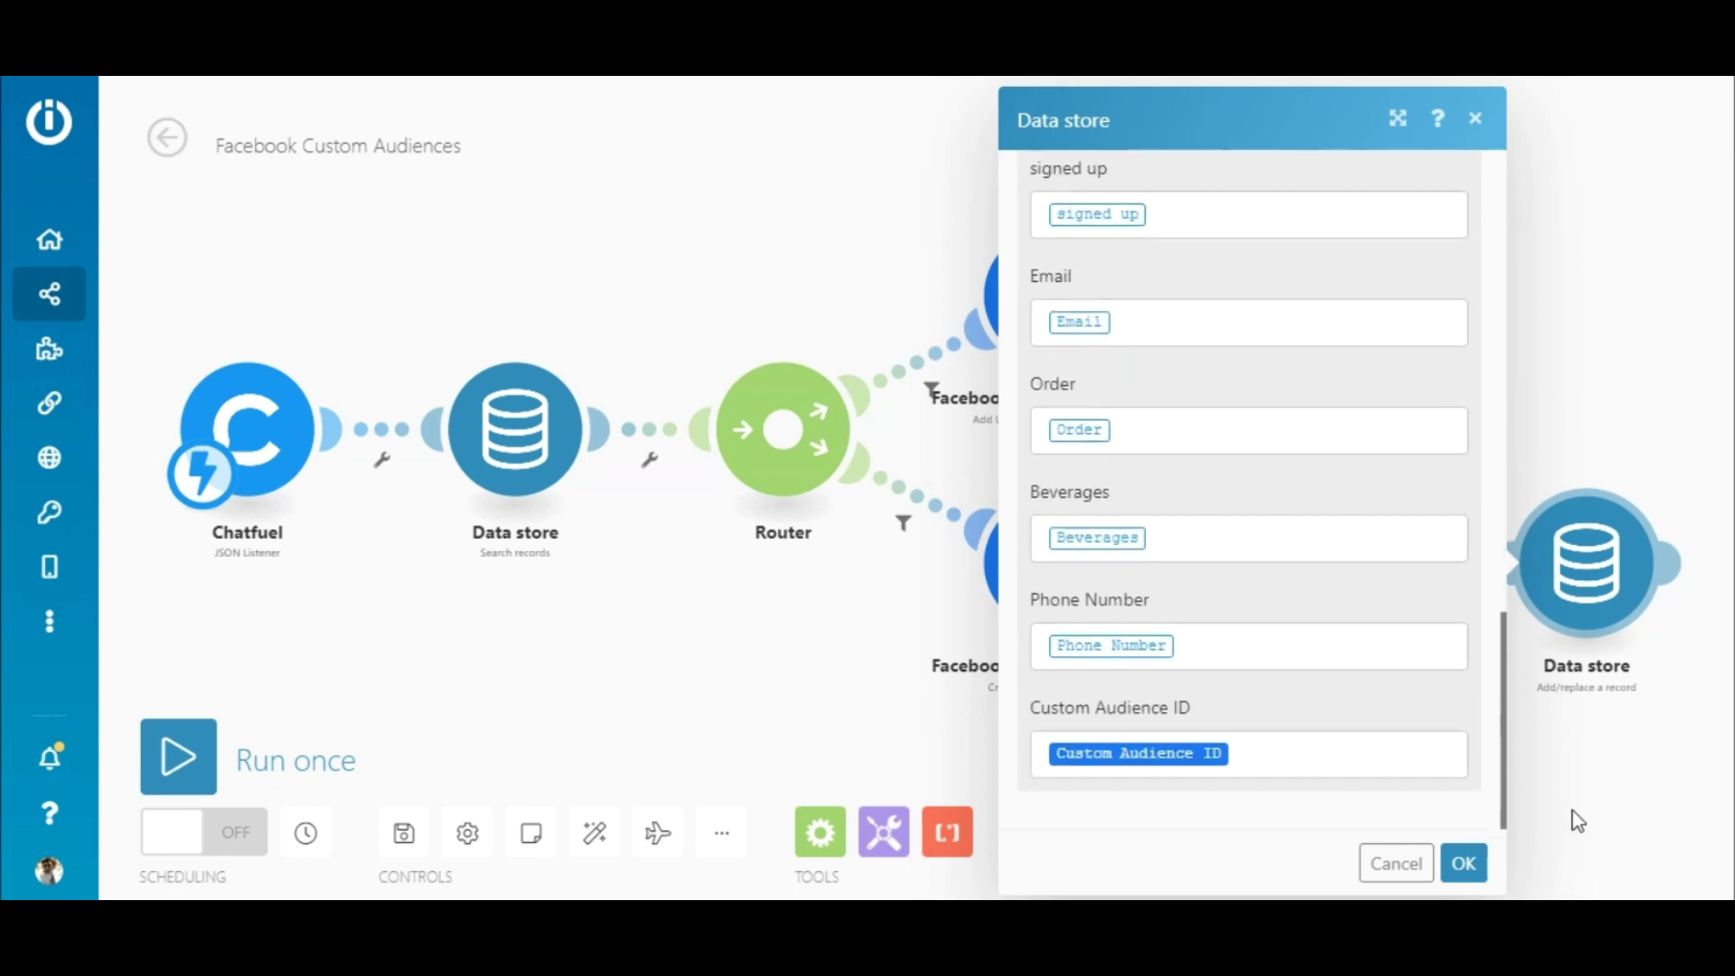
left_click(1333, 757)
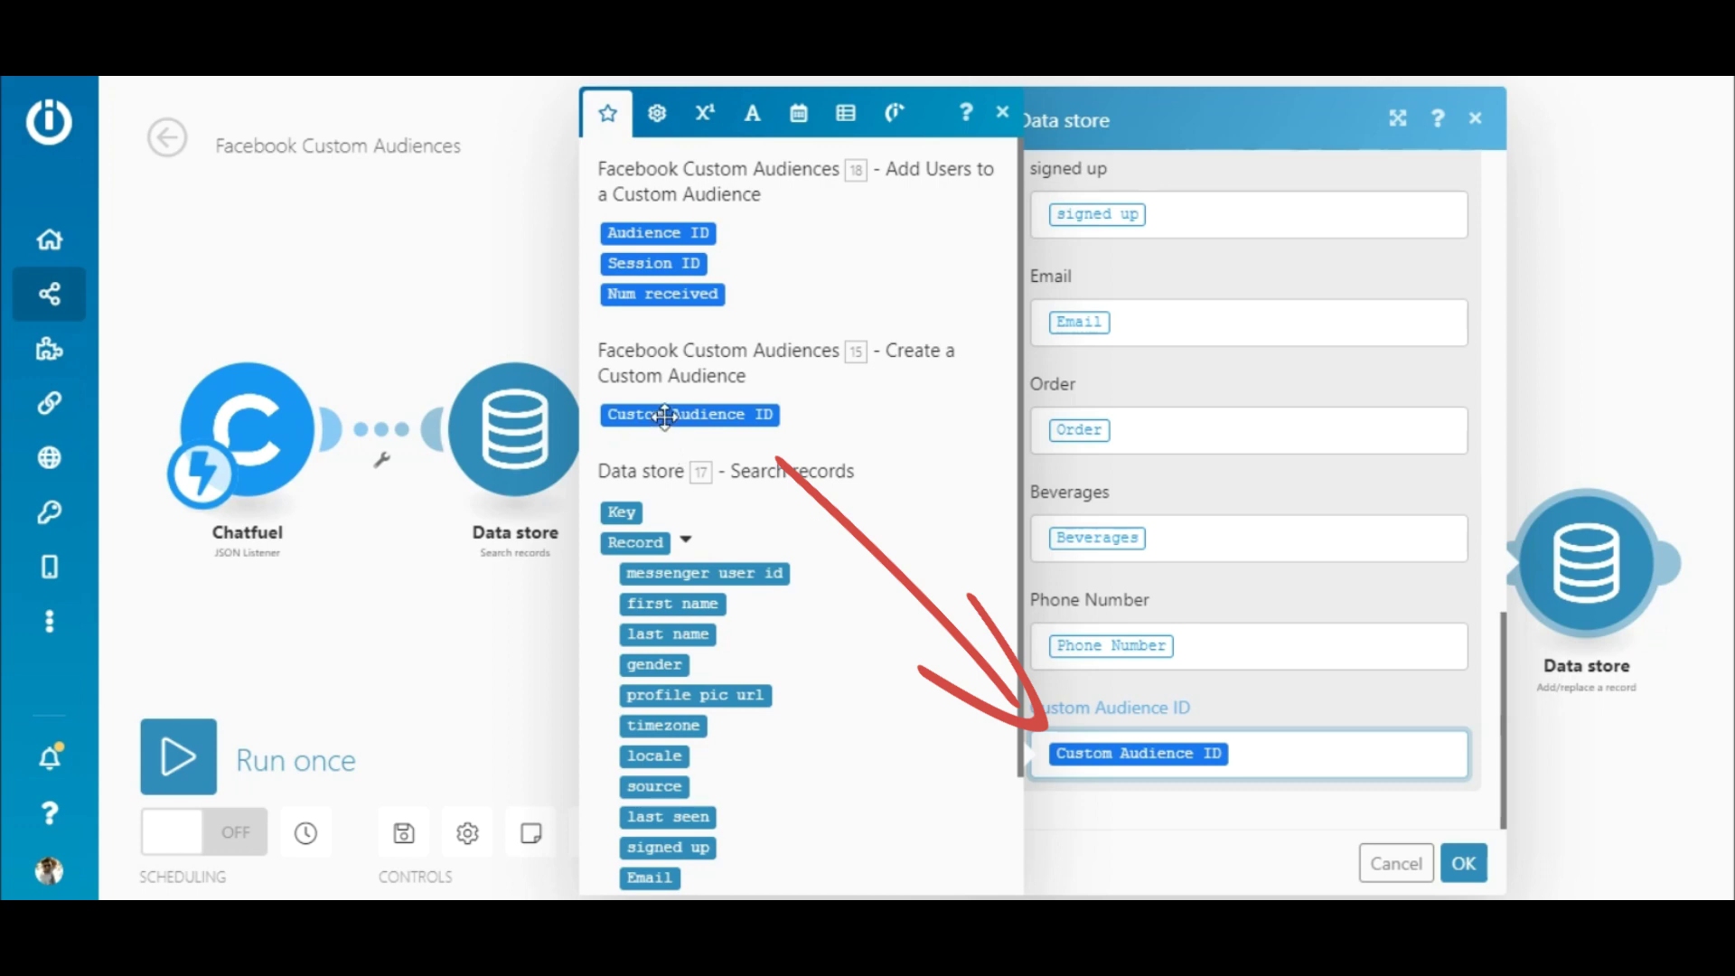
left_click(1462, 865)
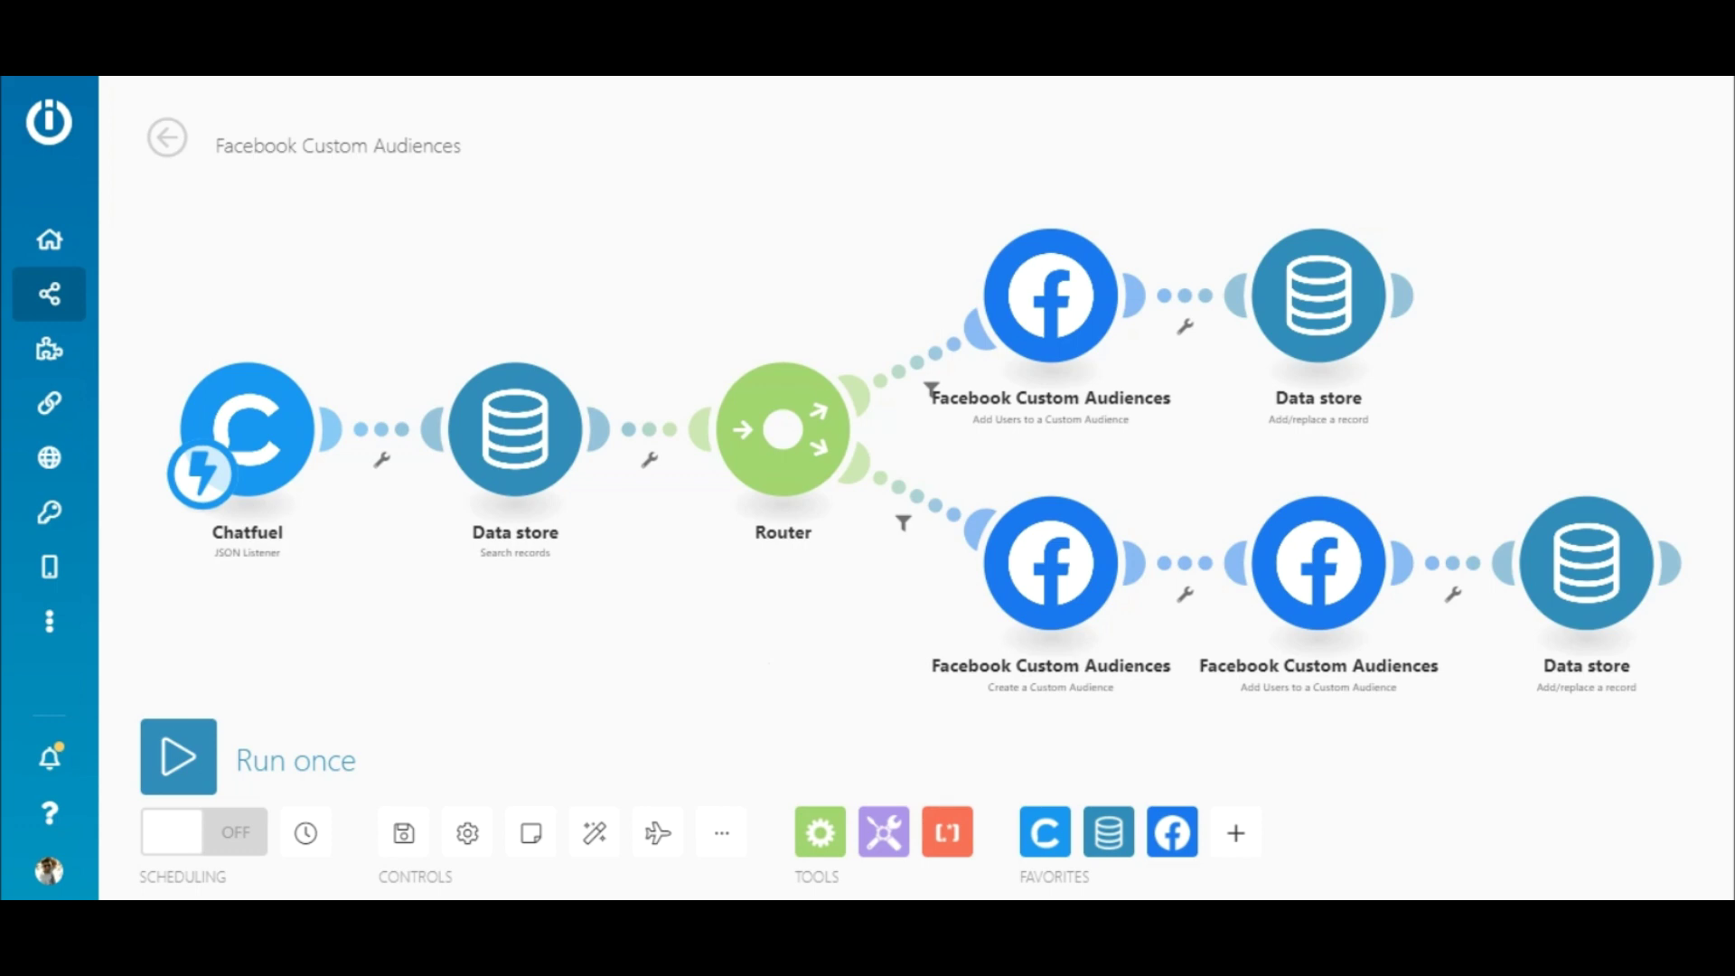
left_click(922, 360)
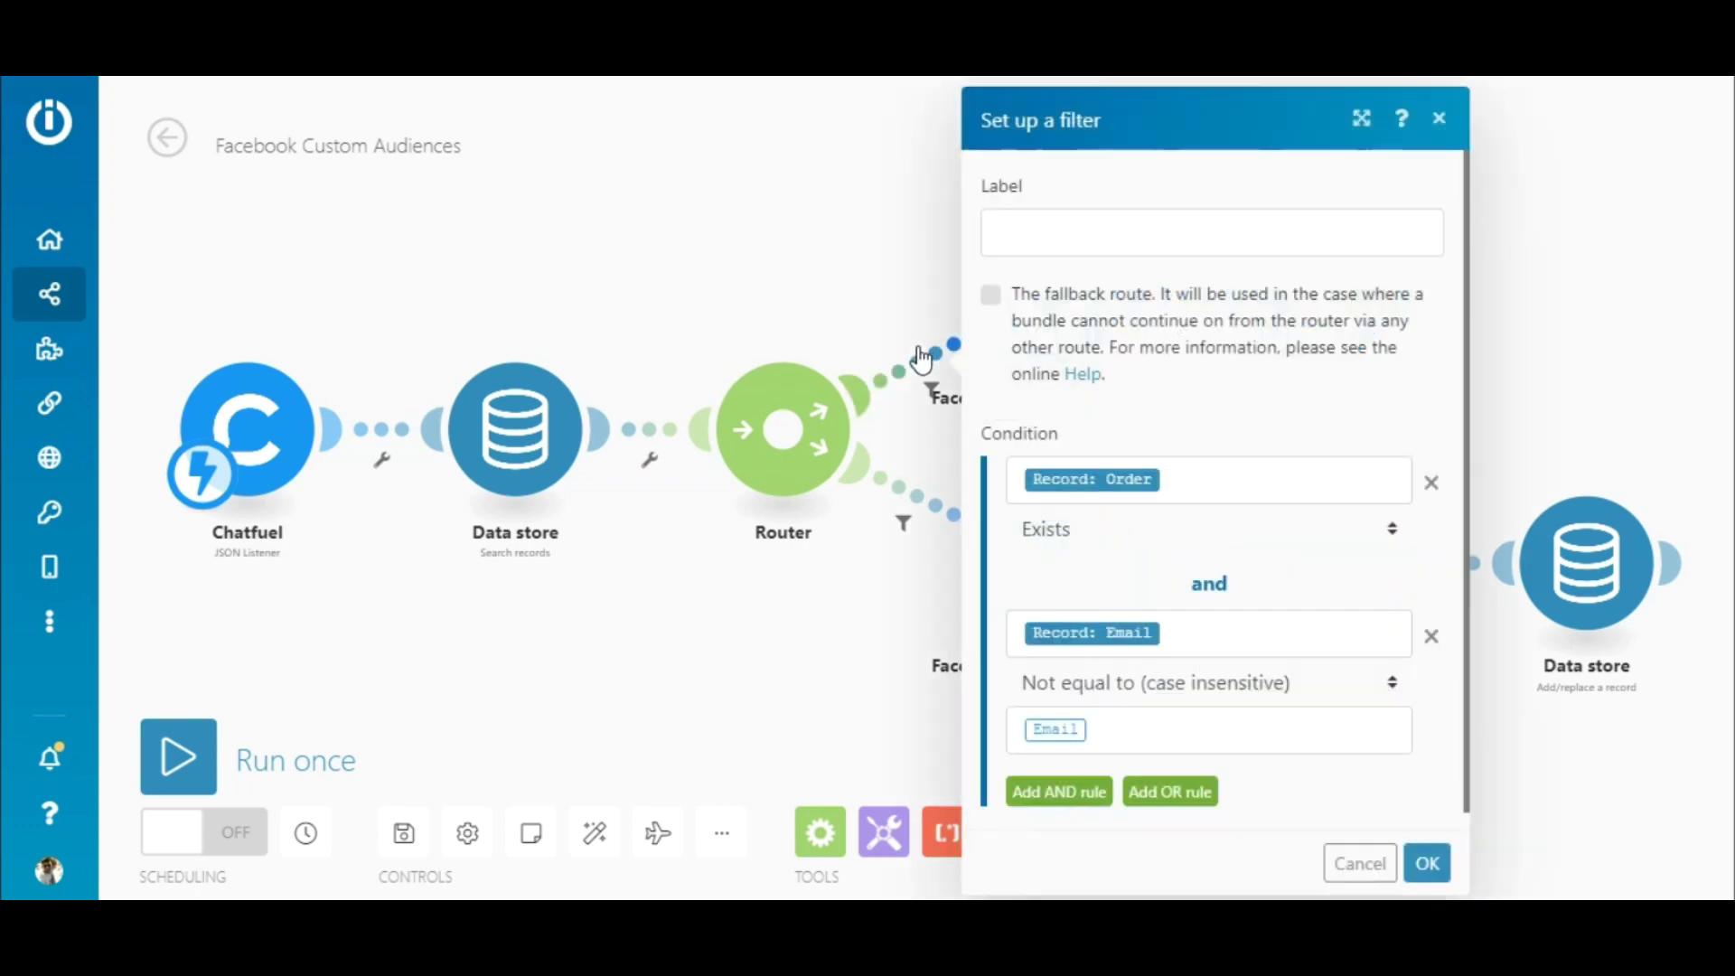
left_click(1439, 118)
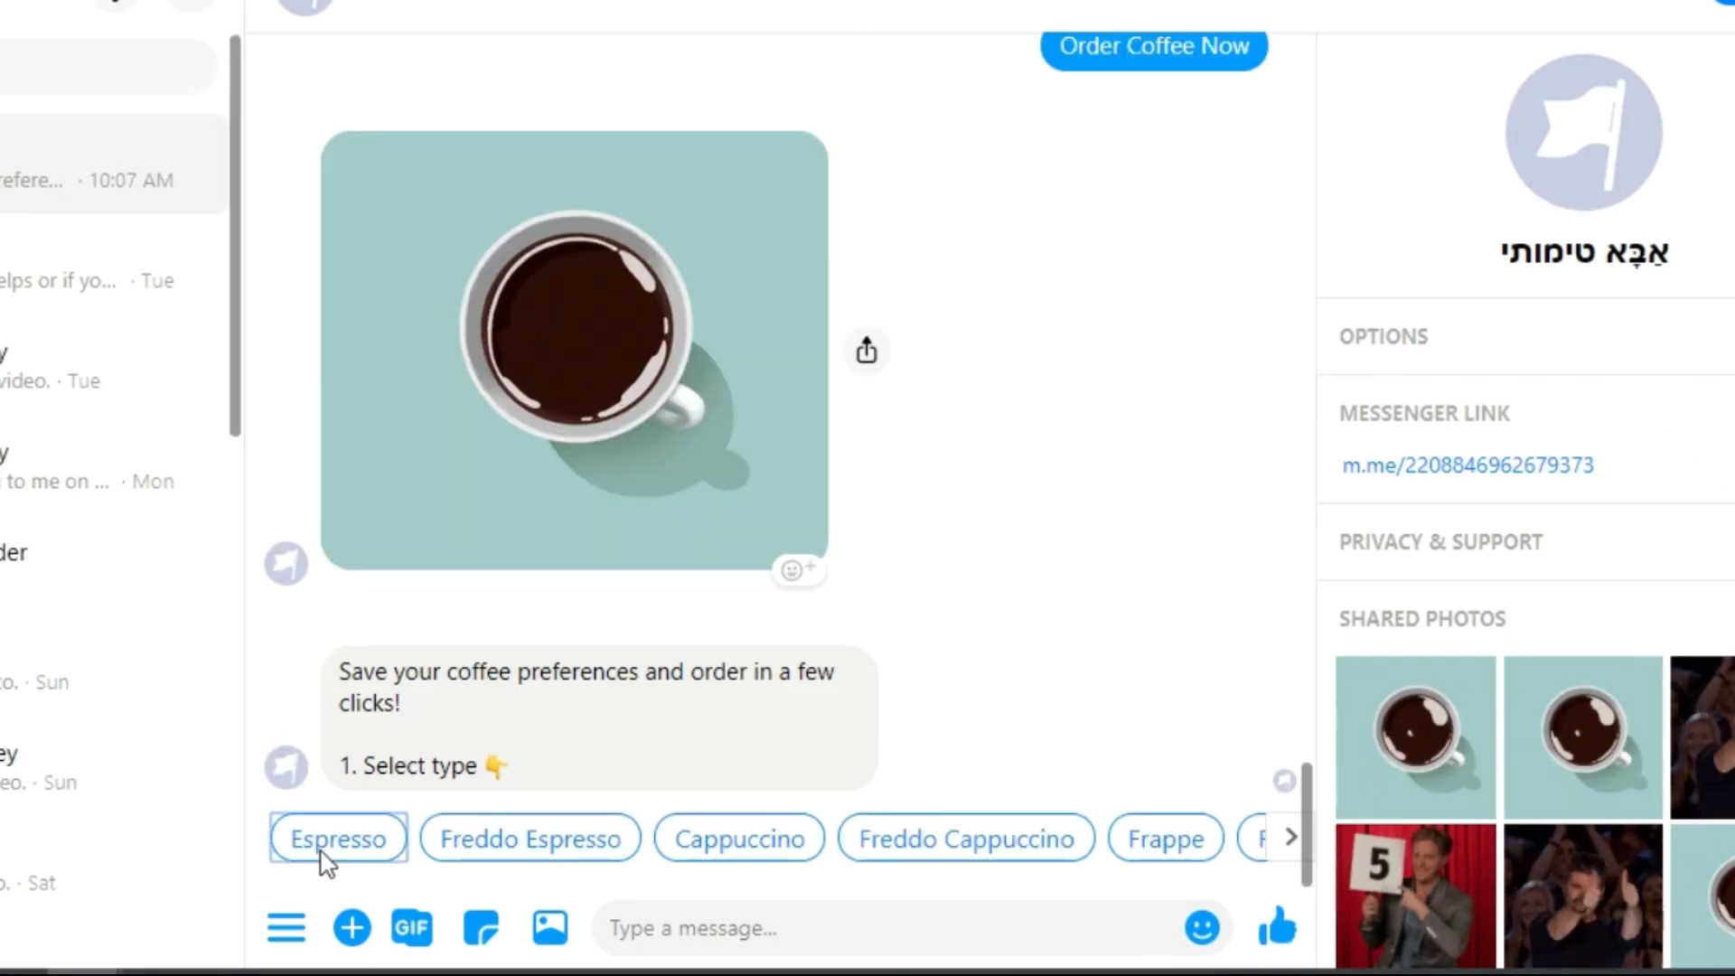
- Order an Espresso with 1 spoon of sugar, Regular size and no comments
left_click(333, 845)
left_click(565, 839)
left_click(728, 837)
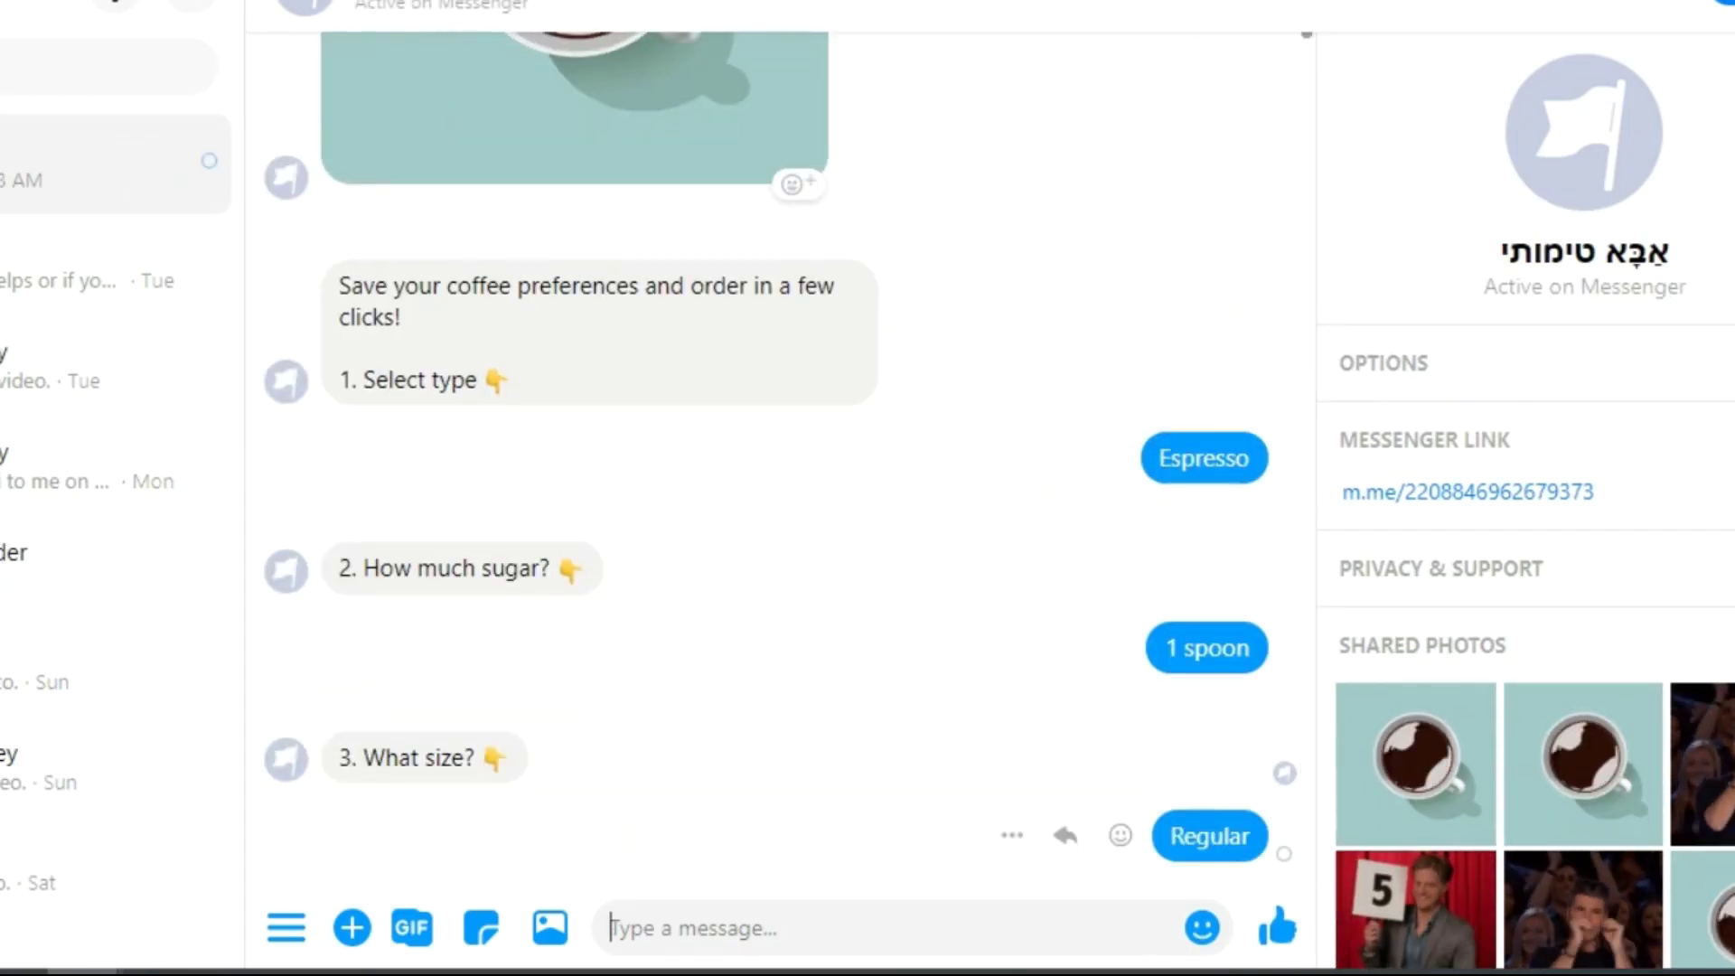
left_click(875, 839)
left_click(596, 785)
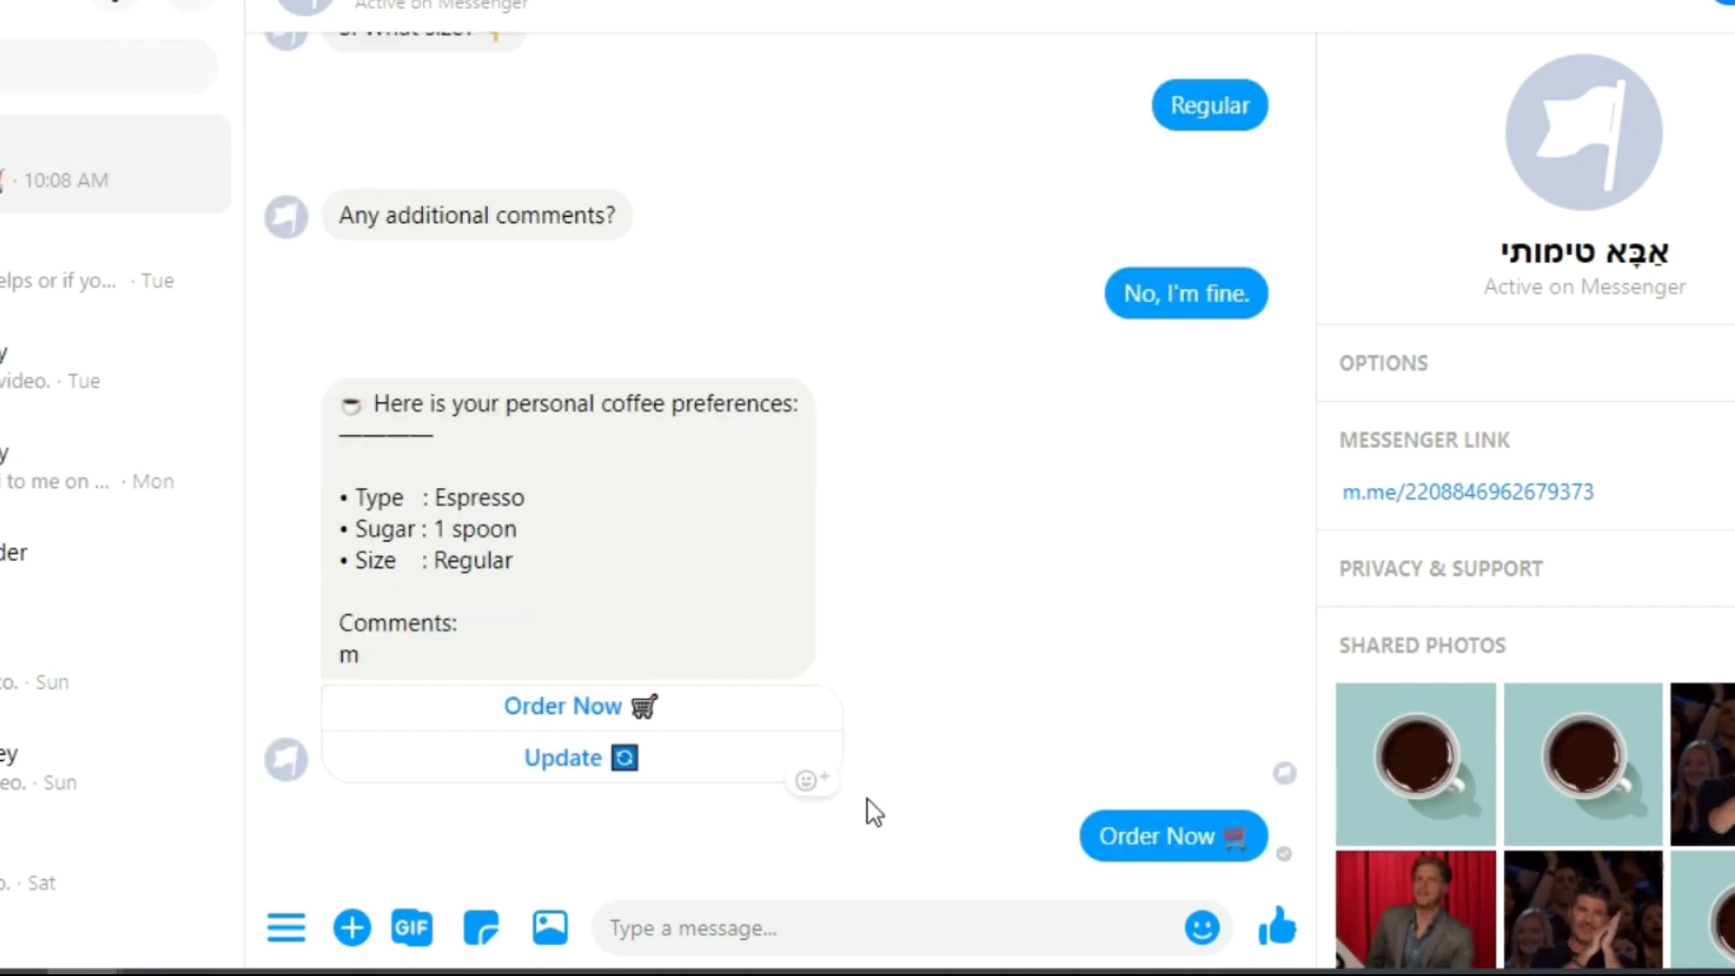
- Reply with the delivery address, phone number and e-mail address, then submit the reviewed order
type("123 Main Street")
key("Return")
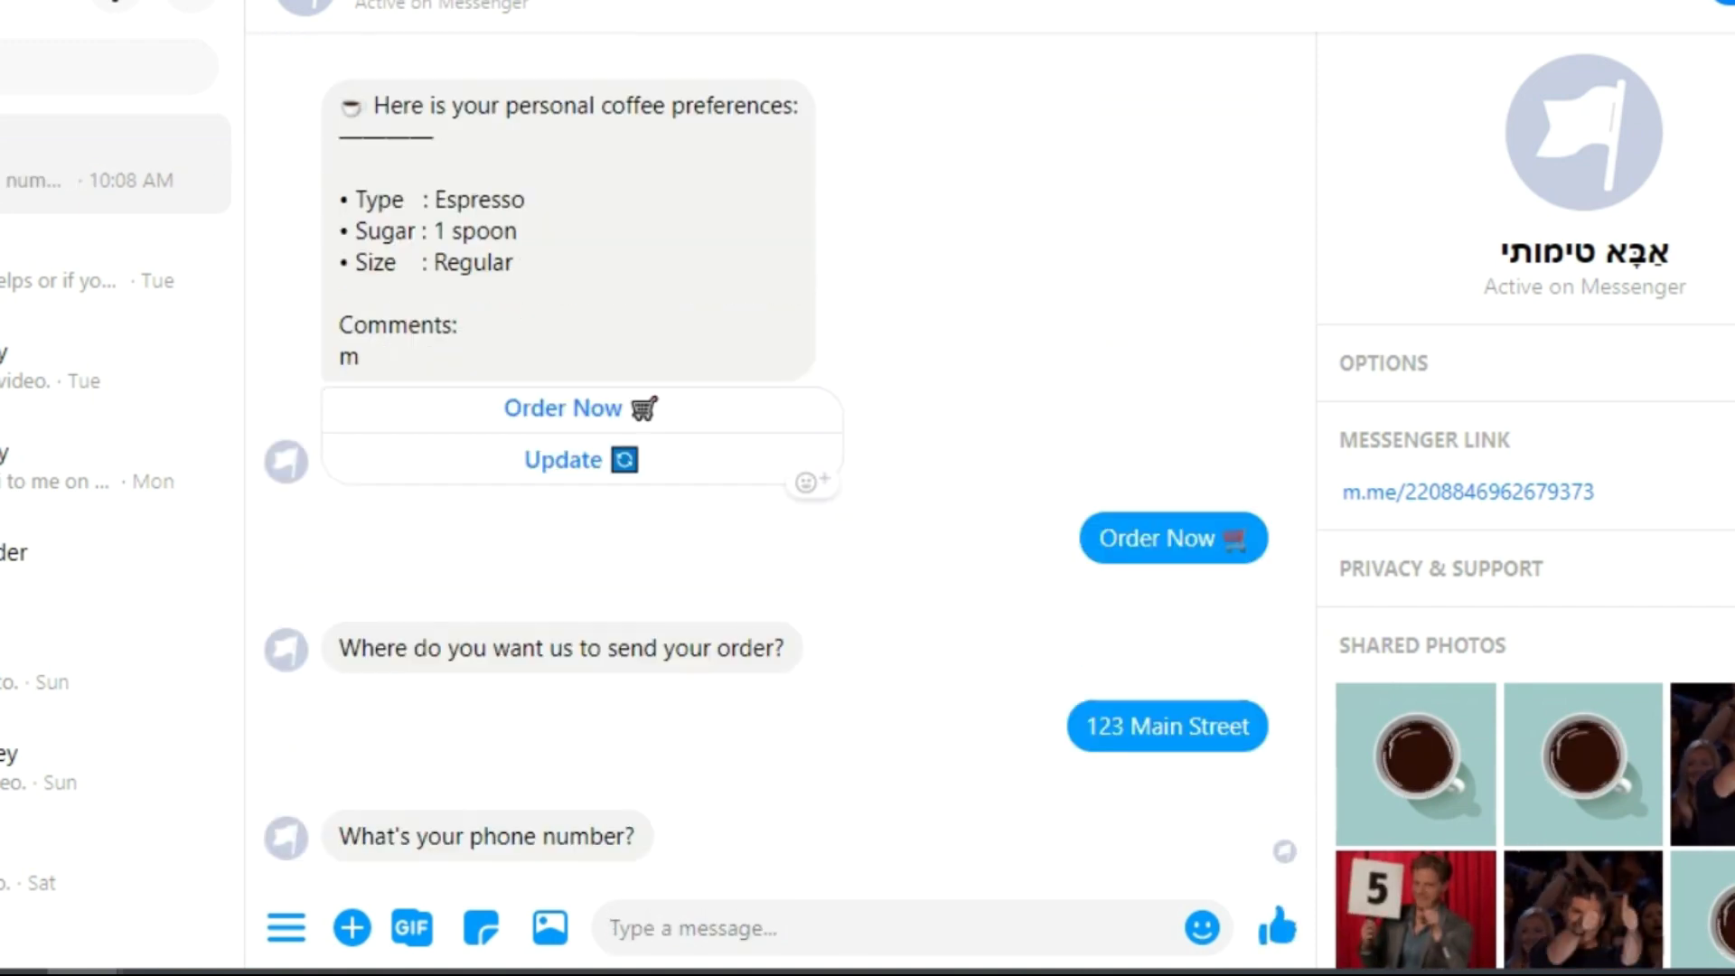
type("+123456798")
key("Return")
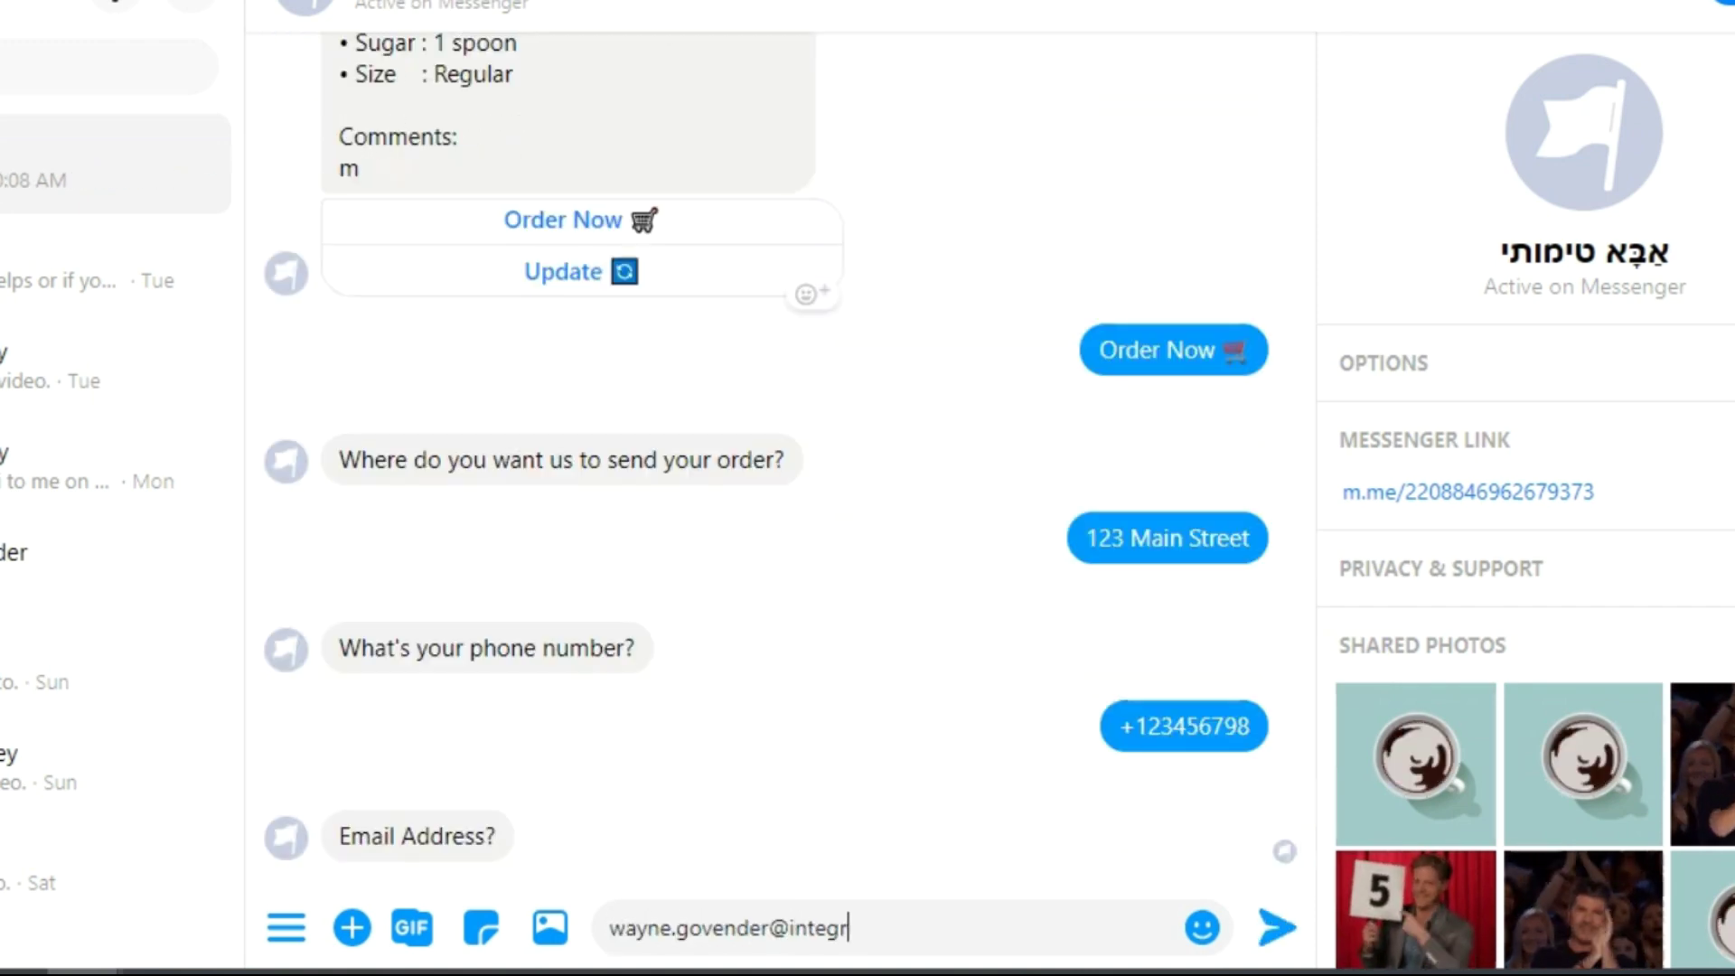
key("Return")
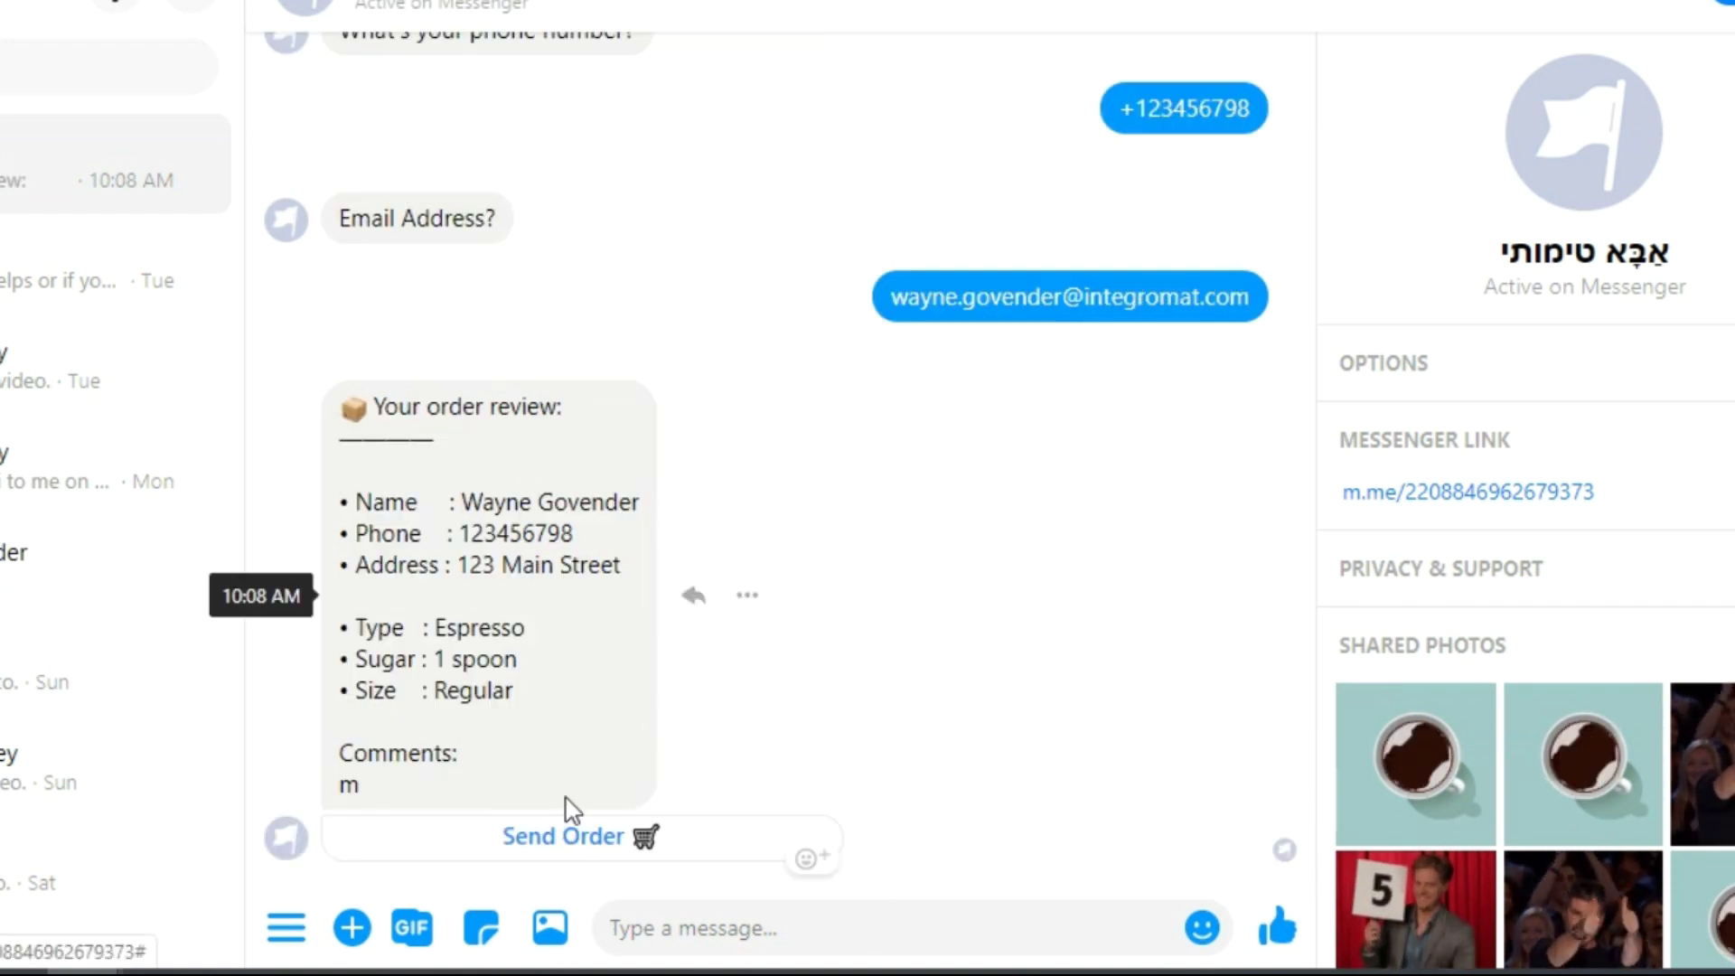
left_click(564, 828)
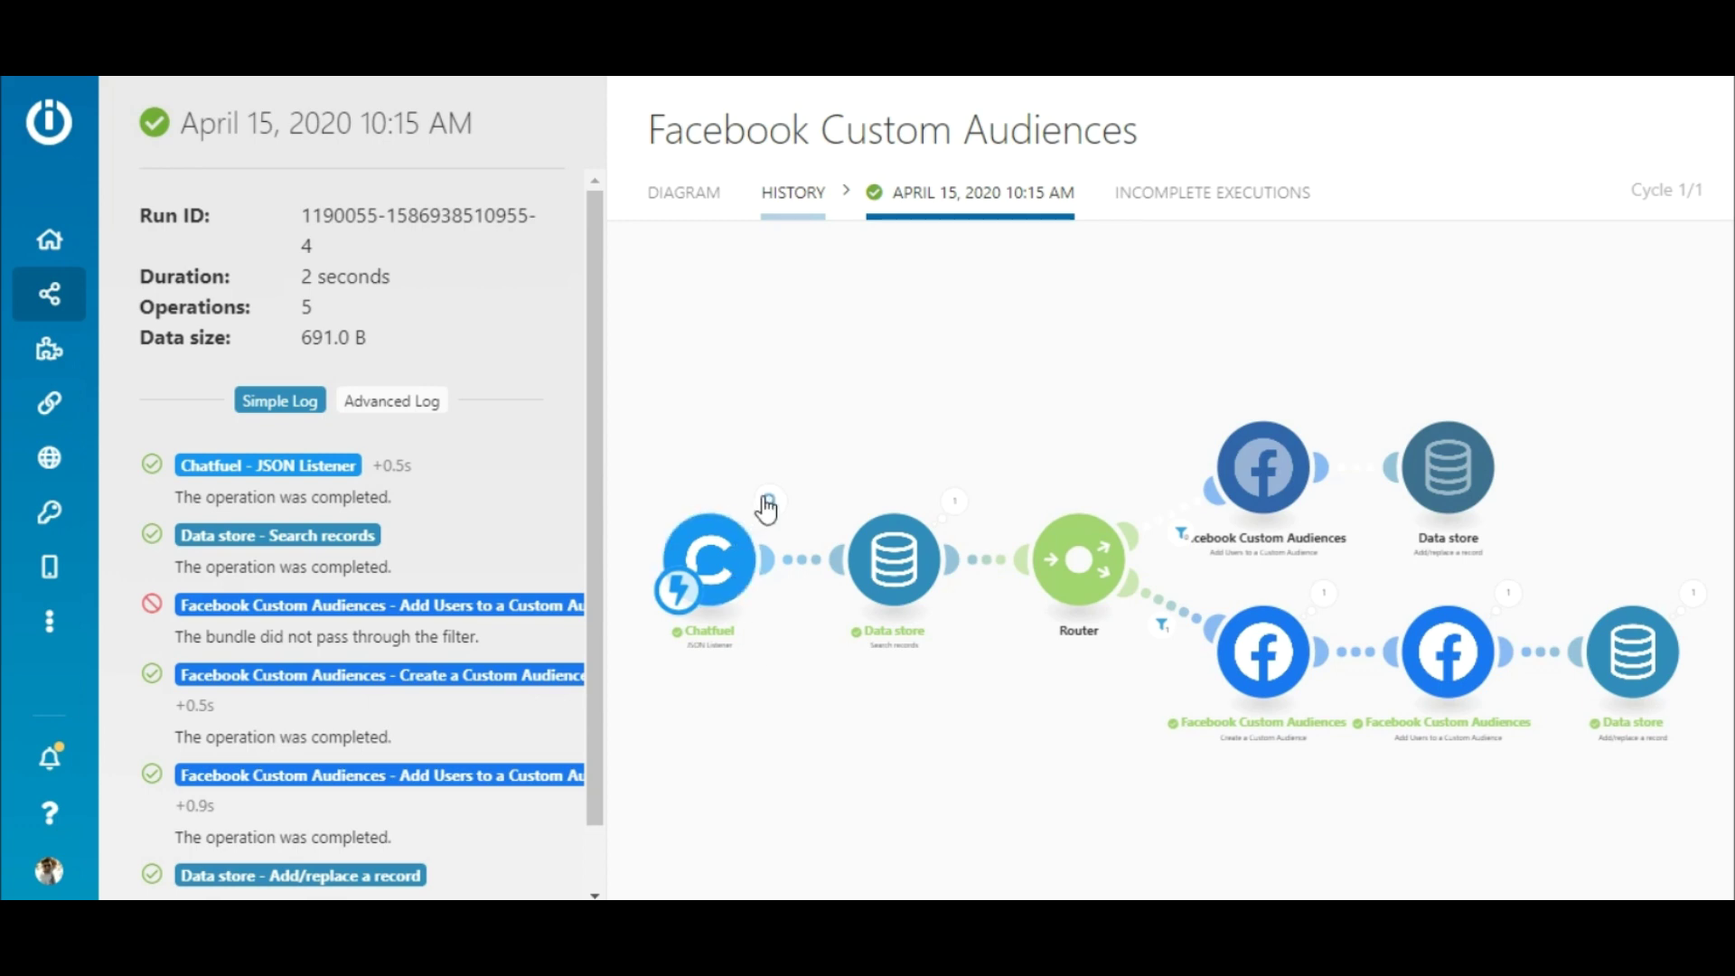
- Inspect each module of the 10:15 AM run: Chatfuel, Data store search, audience creation, add-users and the record save
left_click(768, 503)
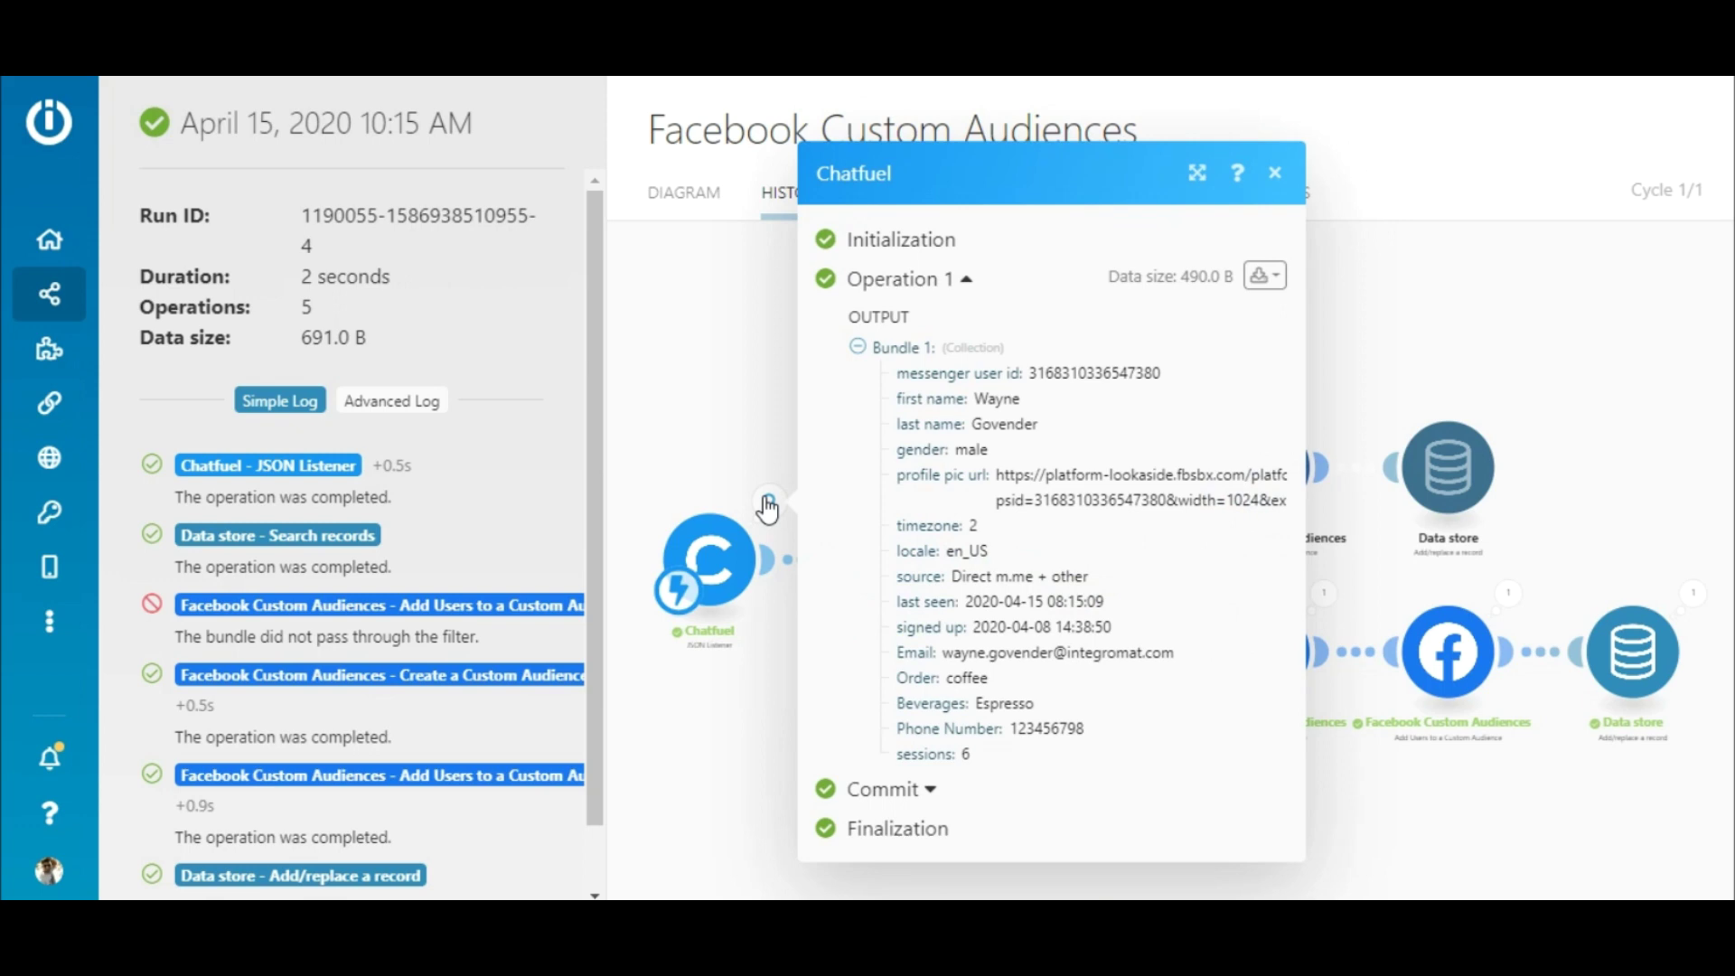
left_click(768, 503)
left_click(954, 502)
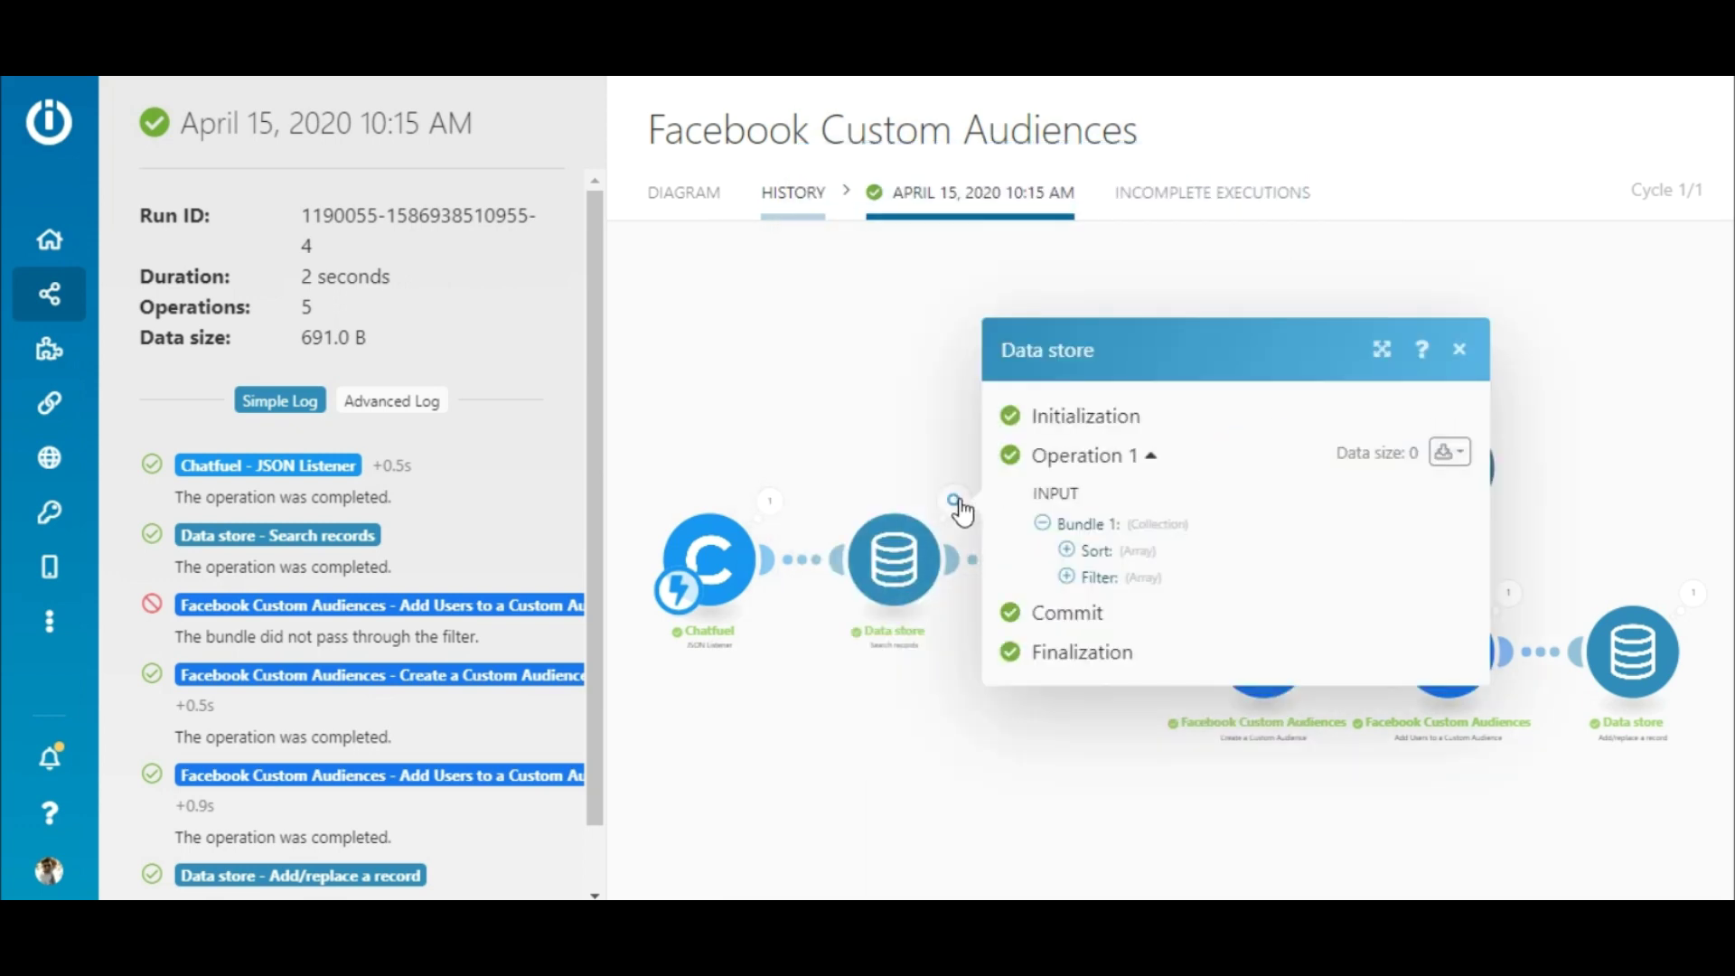
left_click(954, 502)
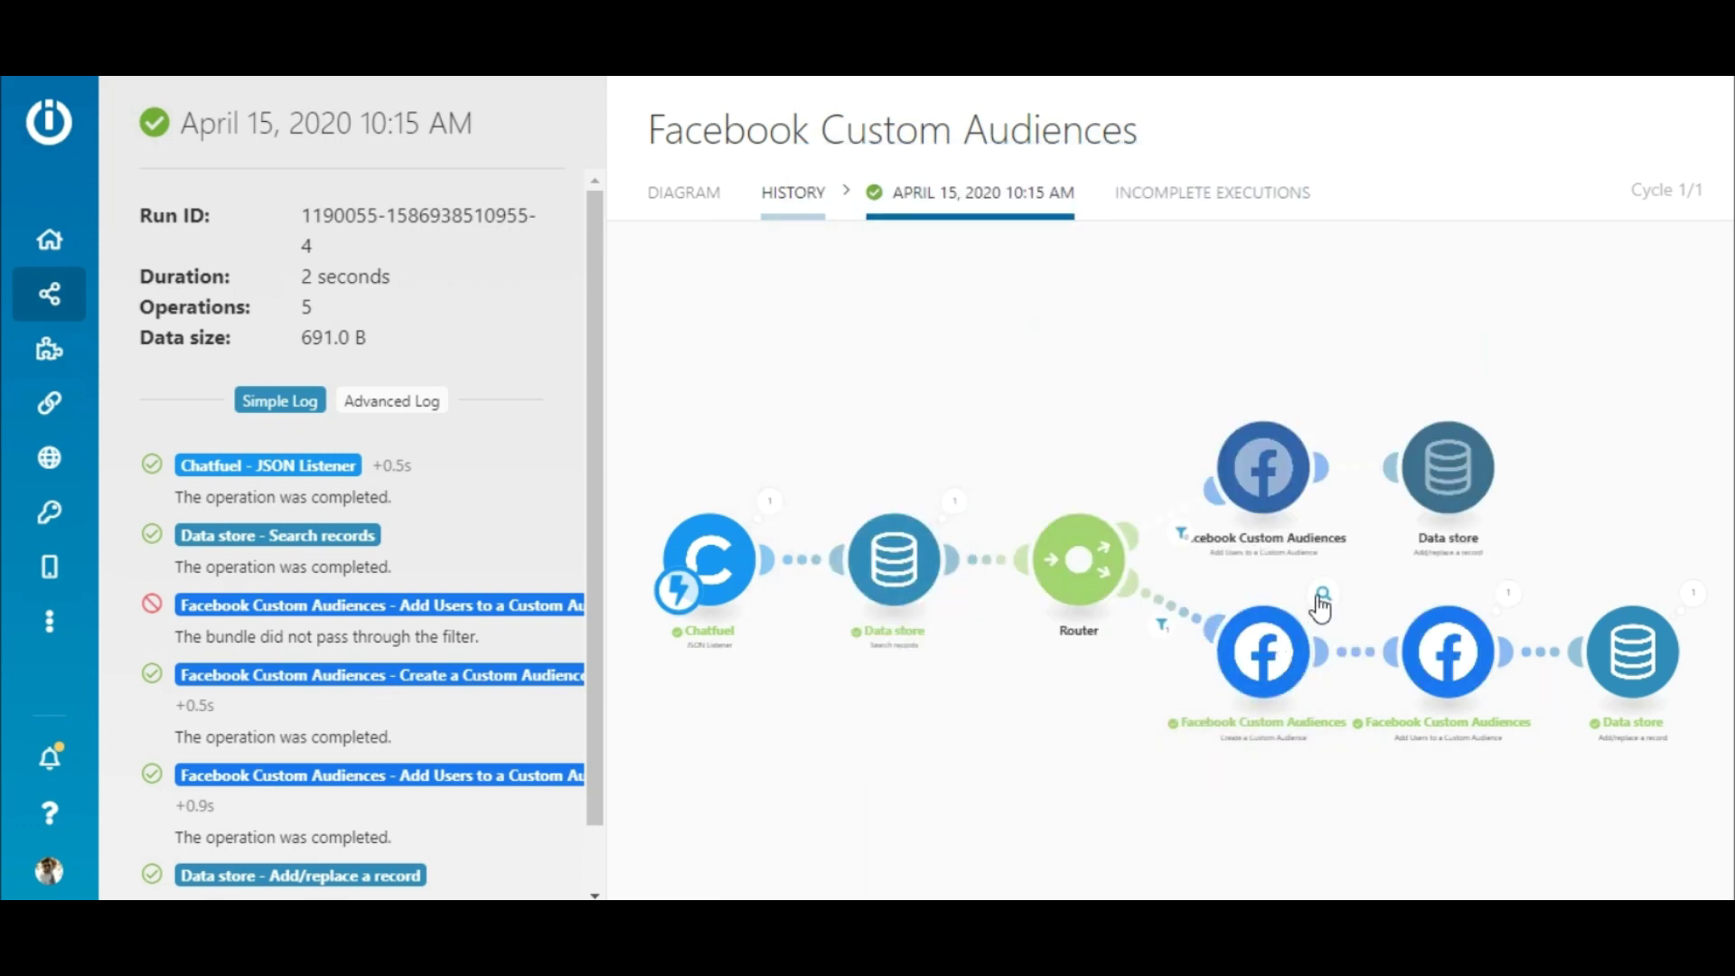
left_click(1321, 596)
left_click(1321, 598)
left_click(1507, 596)
left_click(1693, 595)
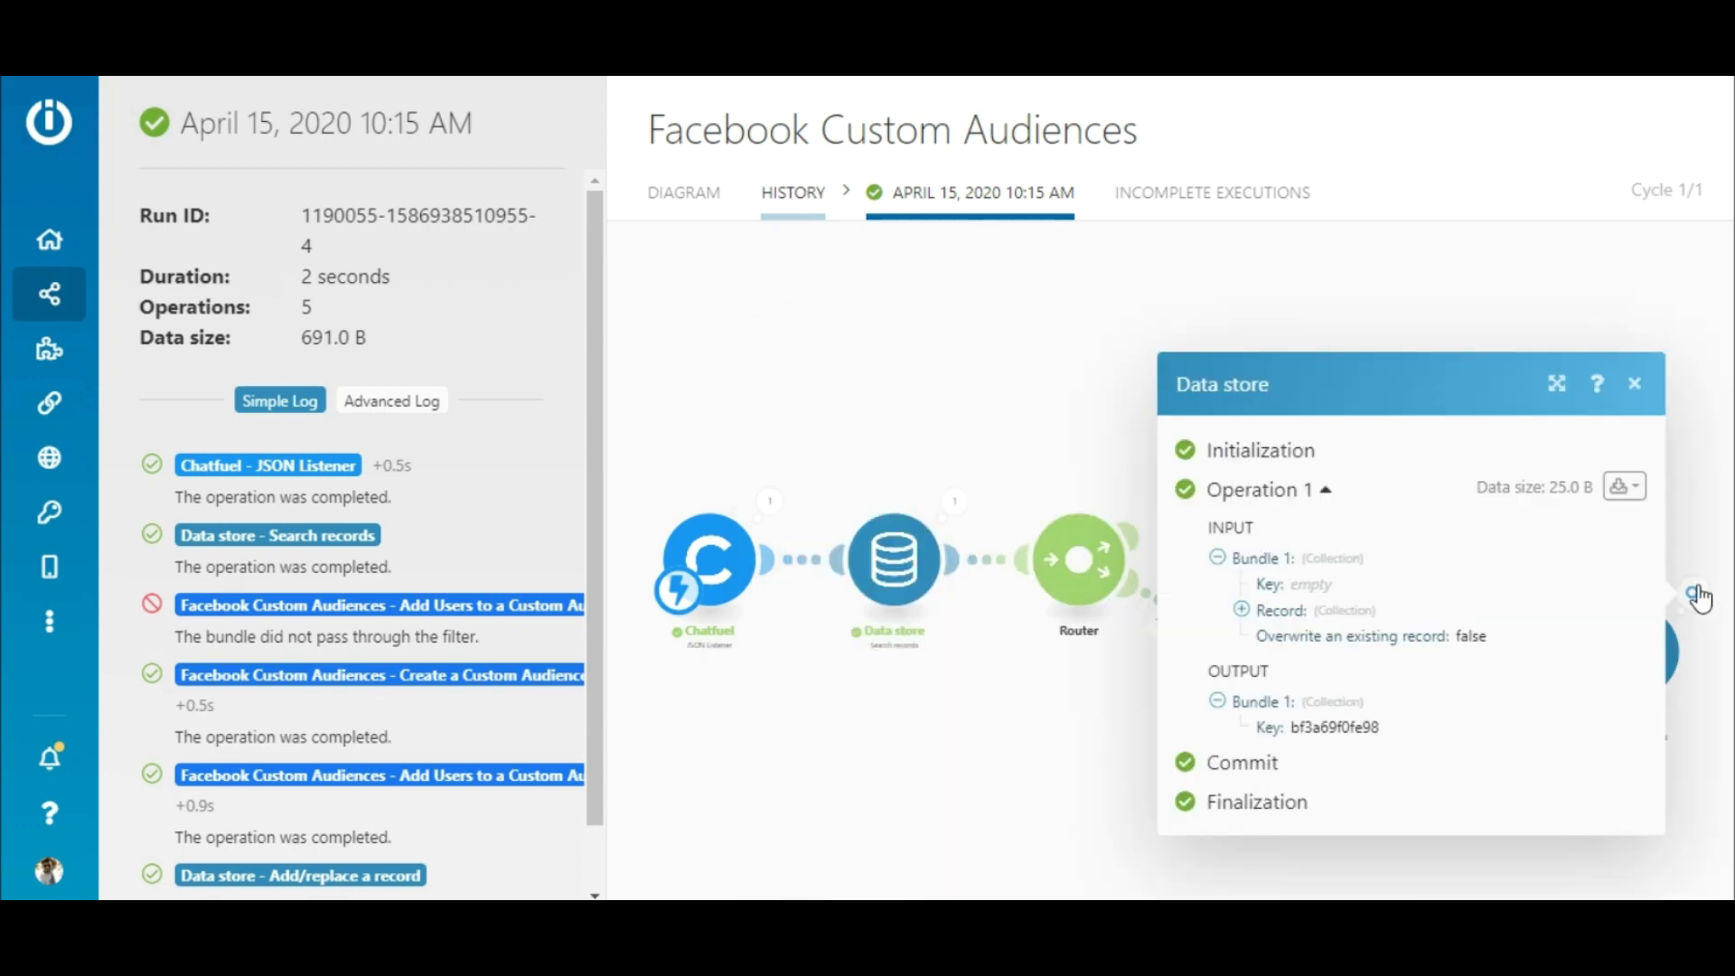
left_click(1695, 595)
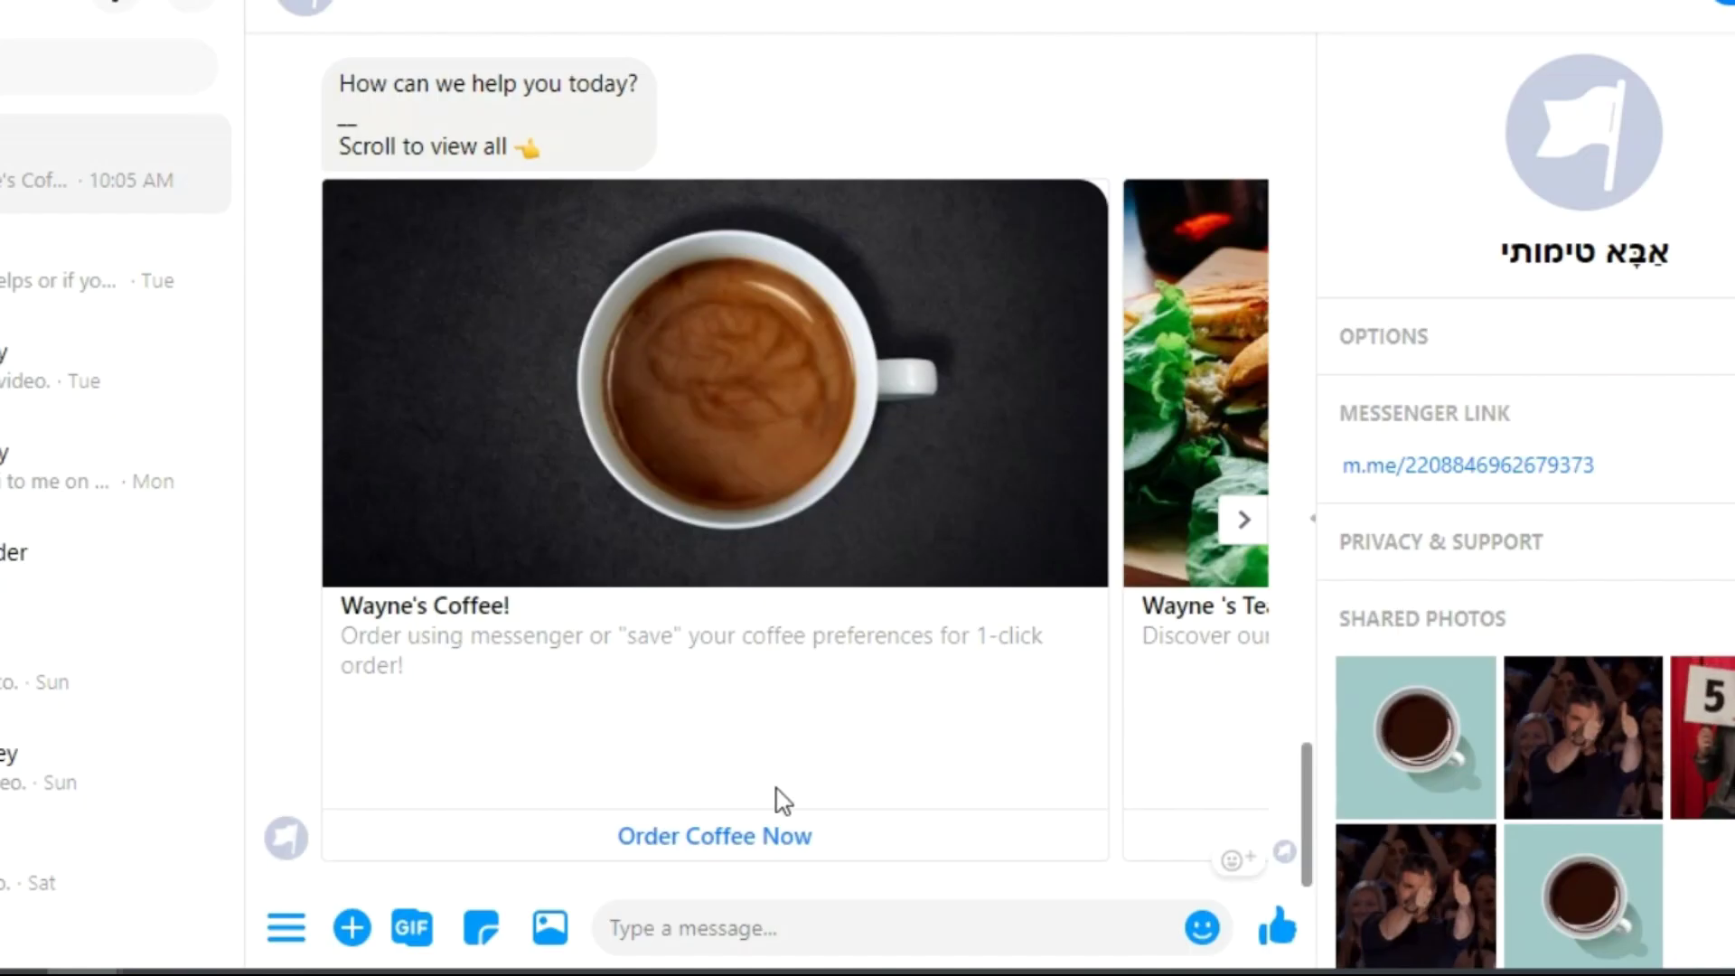
- Start a new coffee order in the chatbot and choose Espresso
left_click(788, 833)
left_click(338, 838)
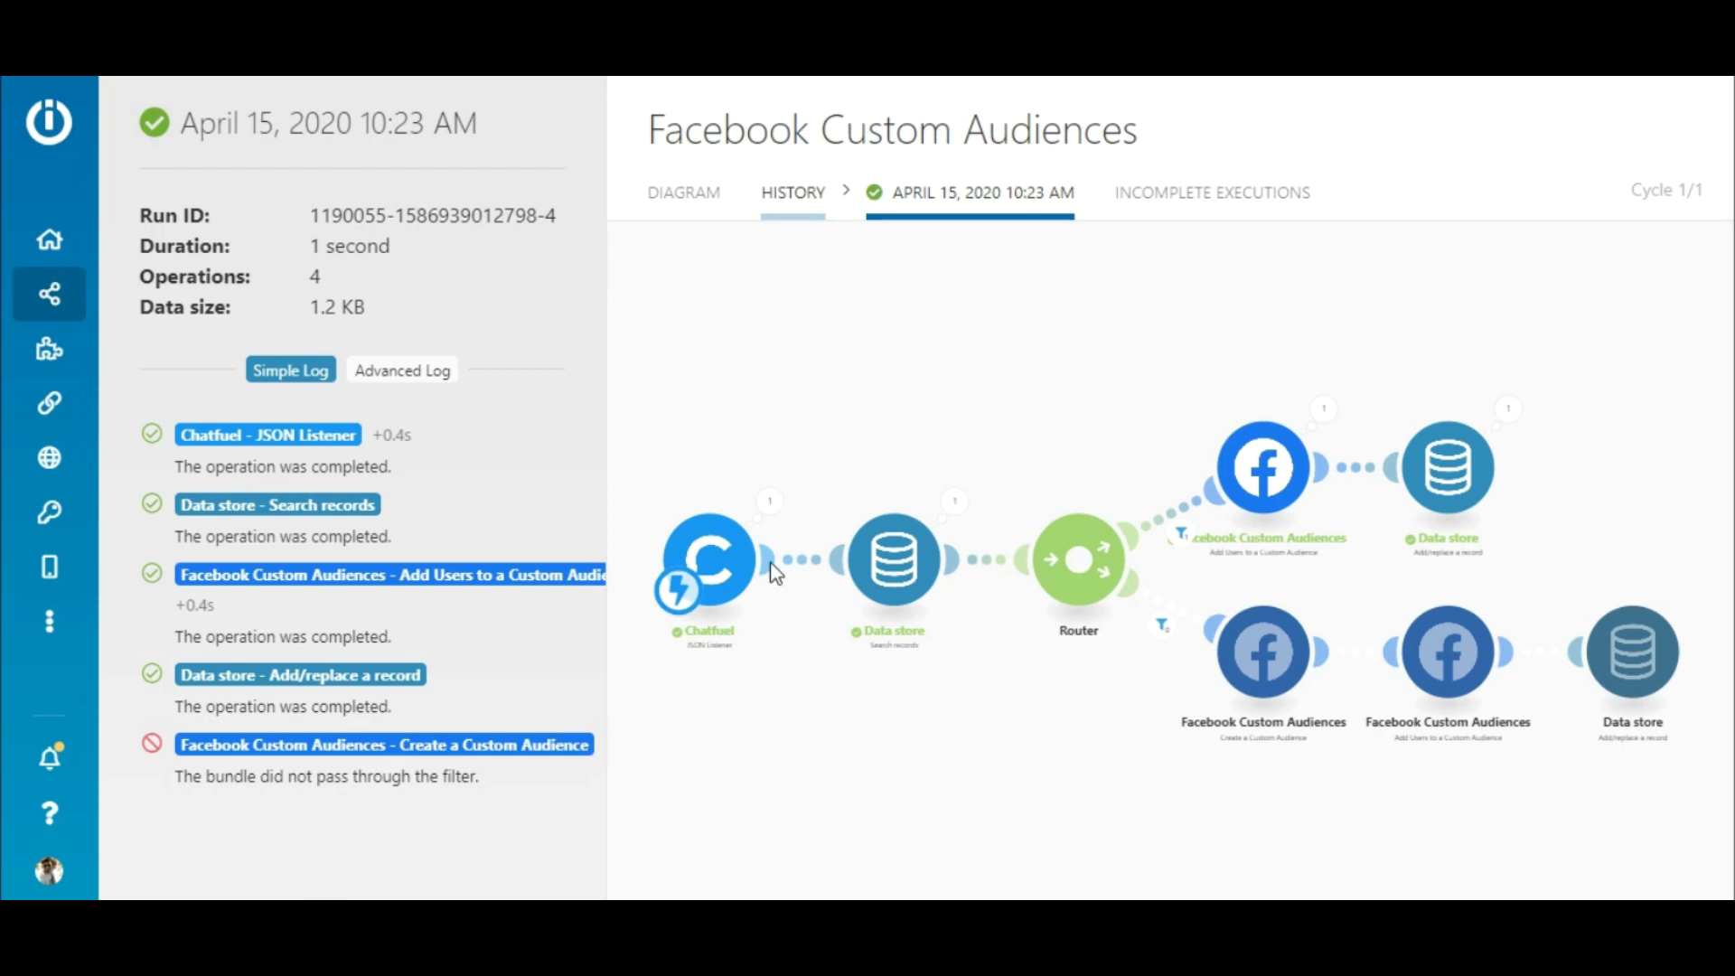
- Review the 10:23 AM run: Chatfuel output, Data store search, upper-route filter, add-users and saved record
left_click(770, 503)
left_click(775, 517)
left_click(955, 503)
left_click(956, 512)
left_click(1182, 537)
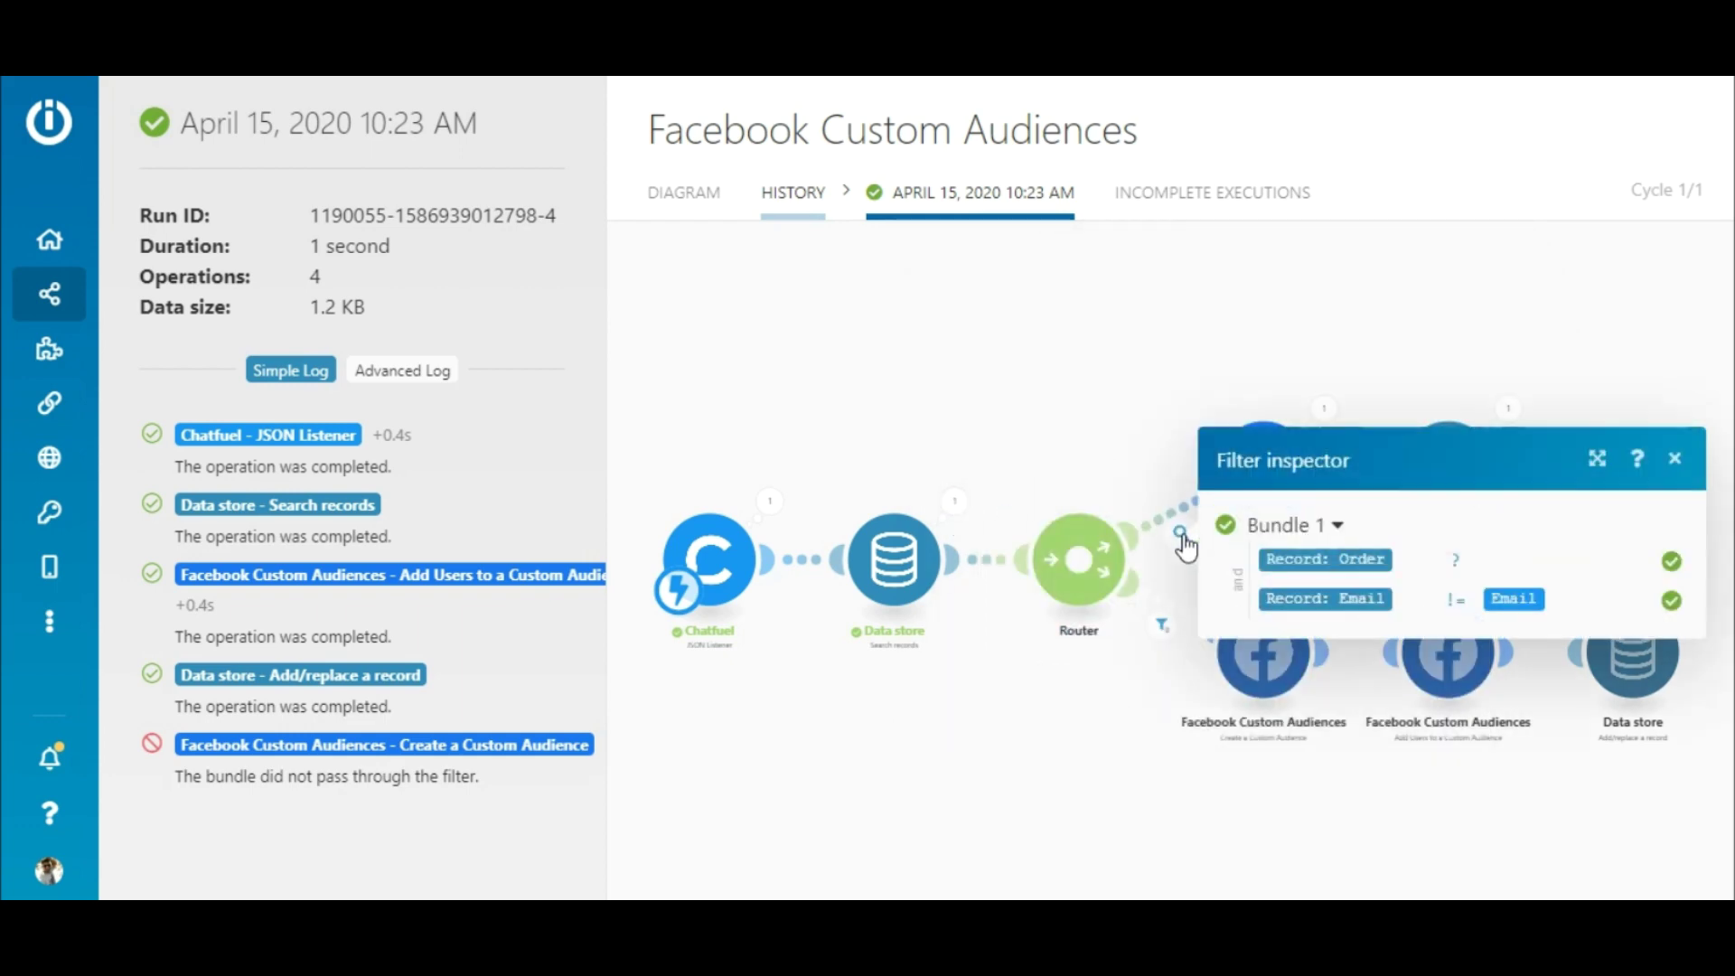
left_click(1181, 537)
left_click(1321, 412)
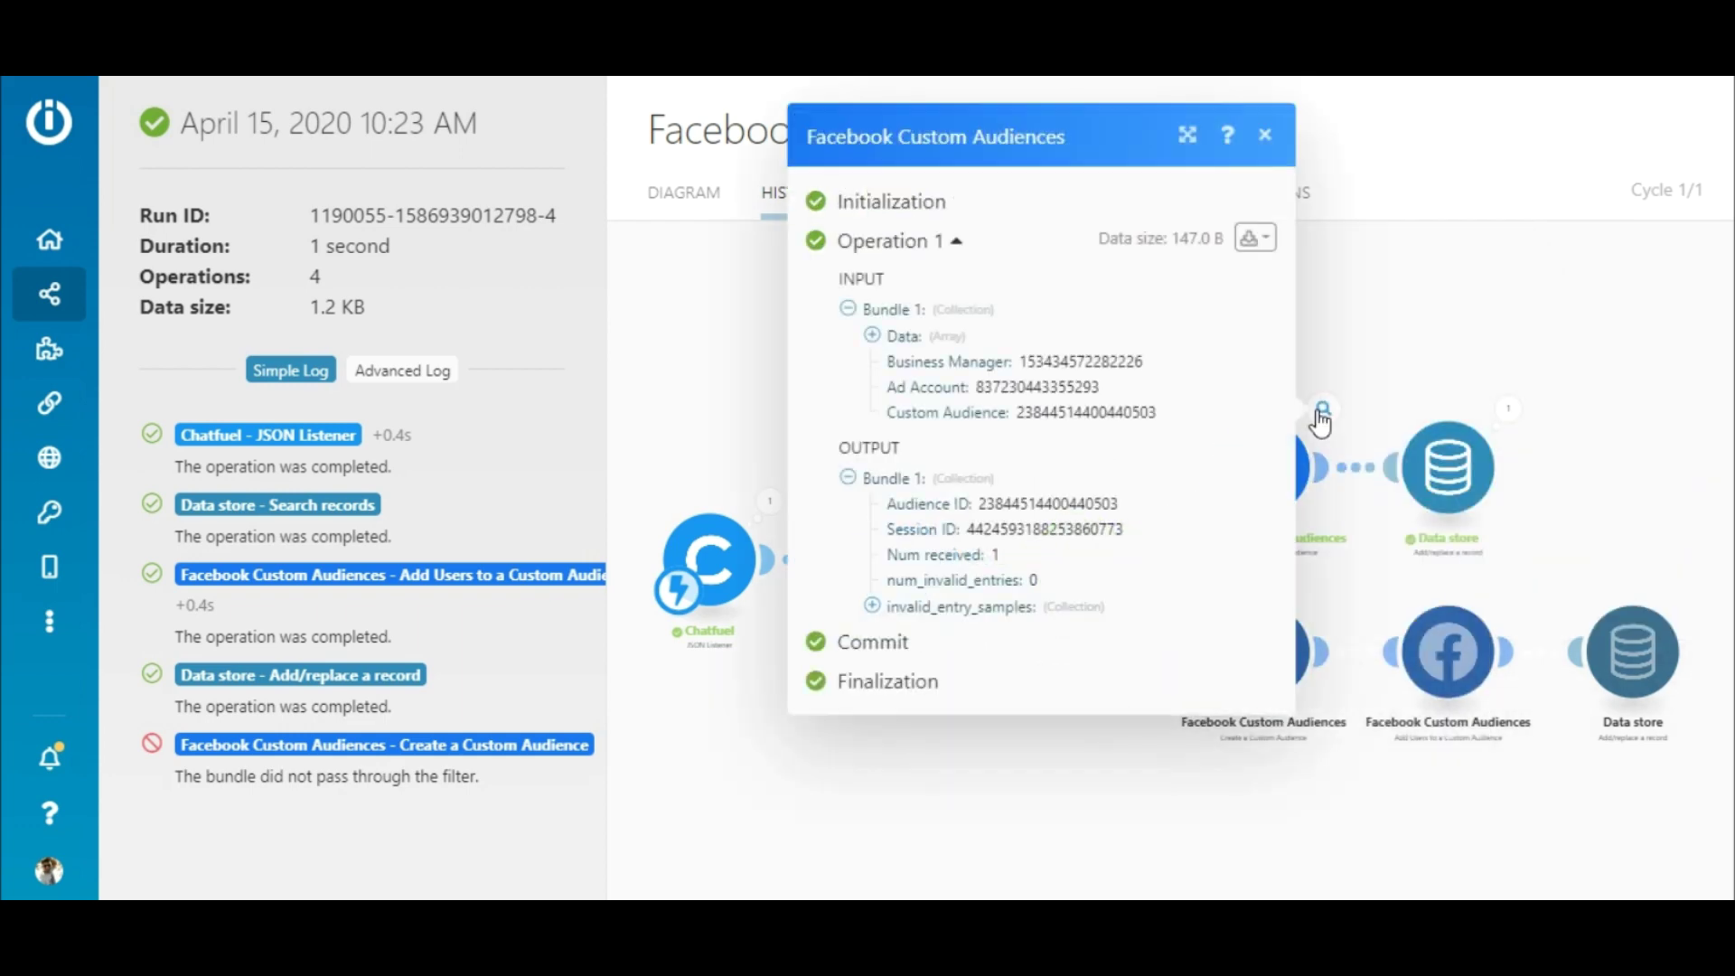
left_click(1321, 414)
left_click(1506, 410)
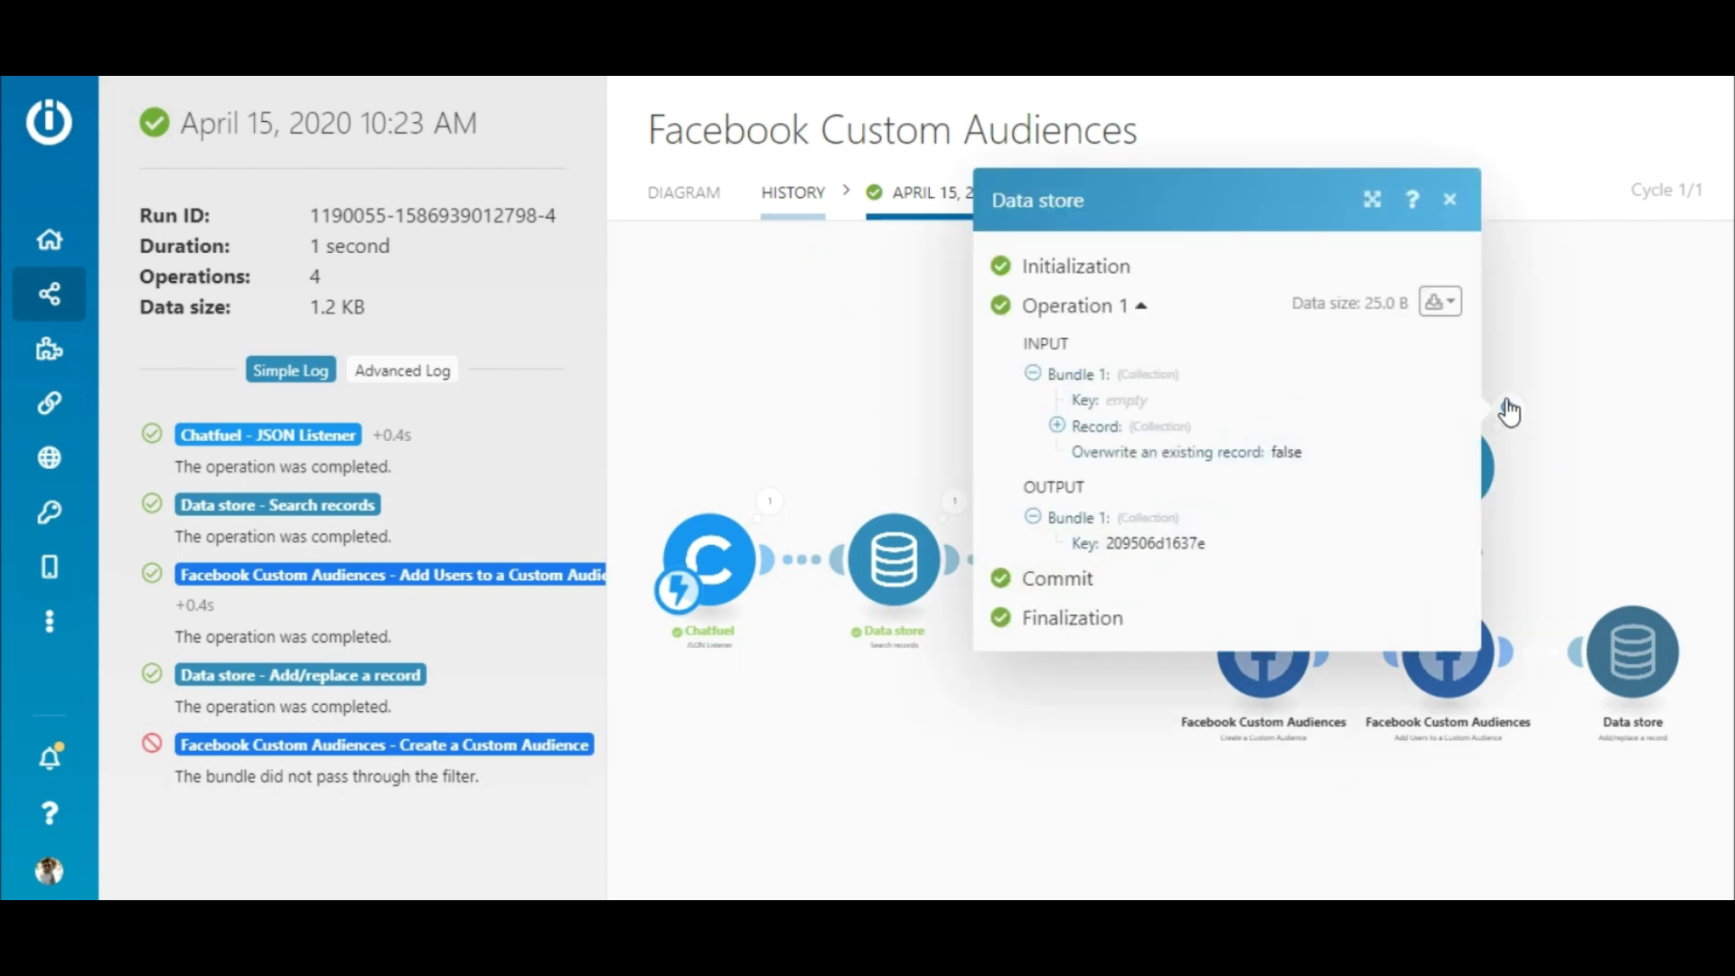
left_click(1506, 410)
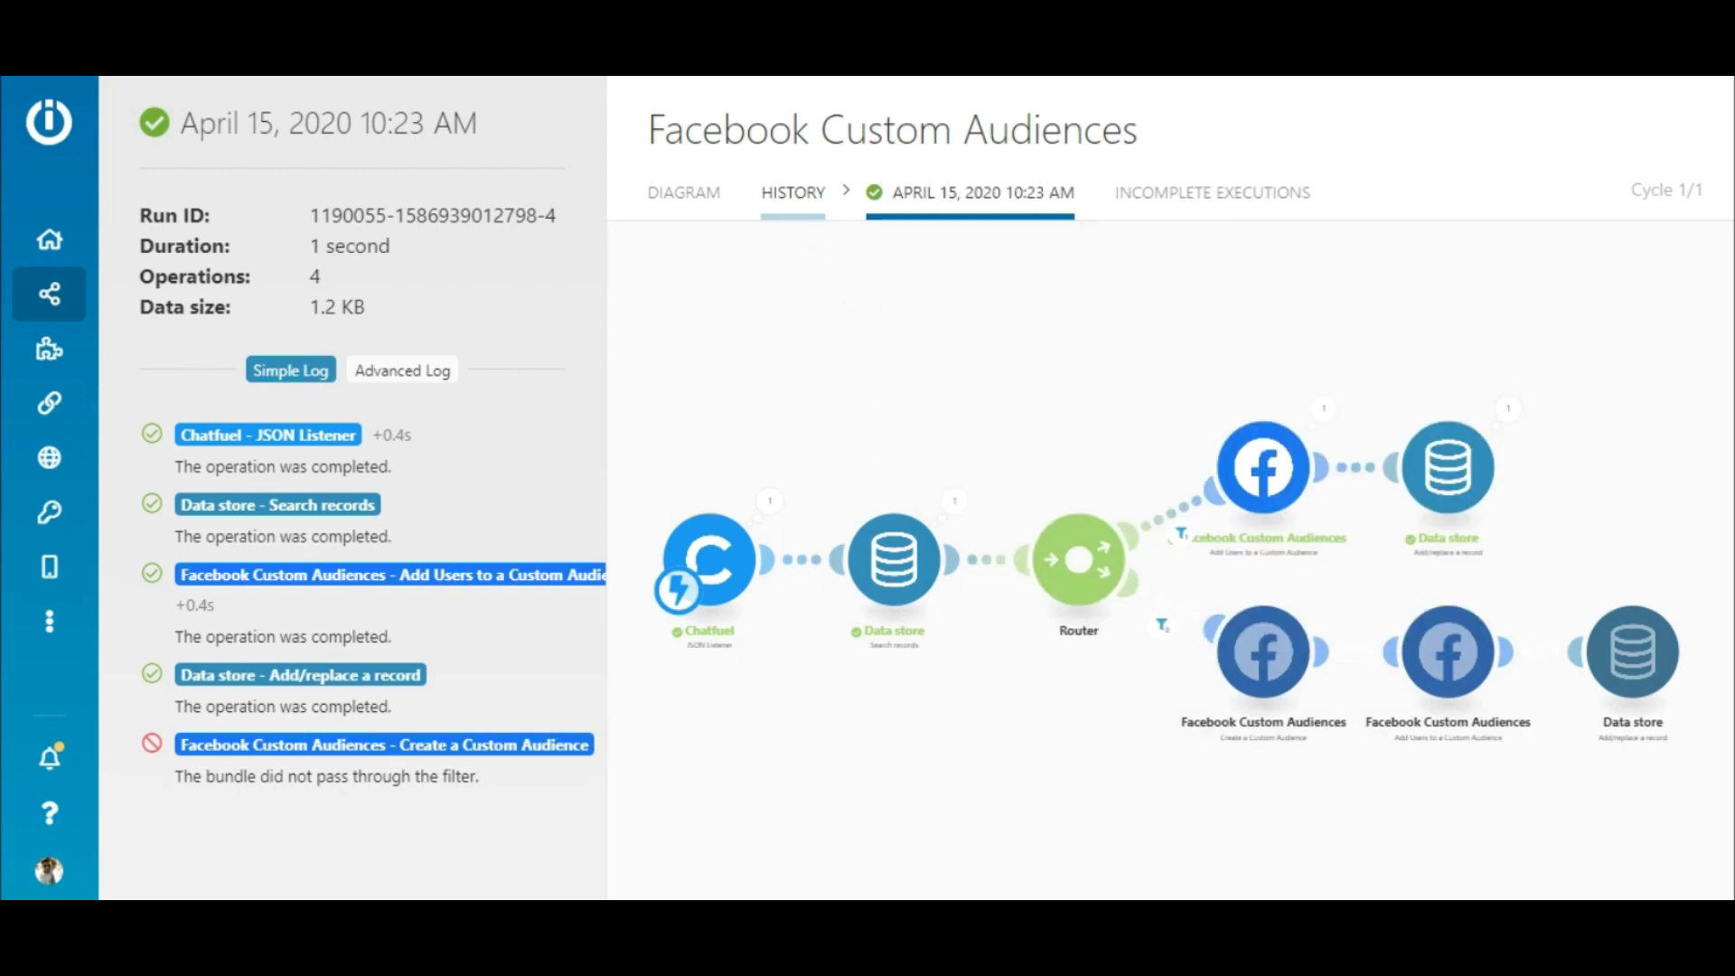